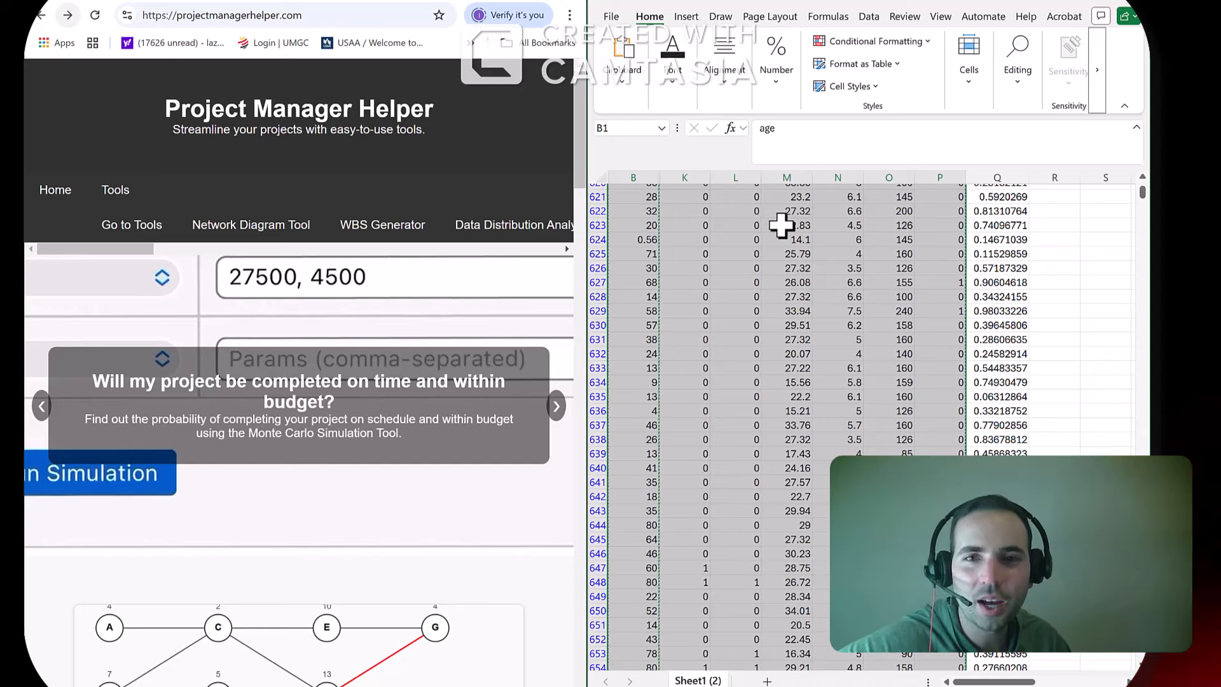
Examine the worksheet's column headers from age to diabetes and the formula in the Random column
{"action": "scroll", "coordinate": [781, 224], "scroll_direction": "up", "scroll_amount": 20}
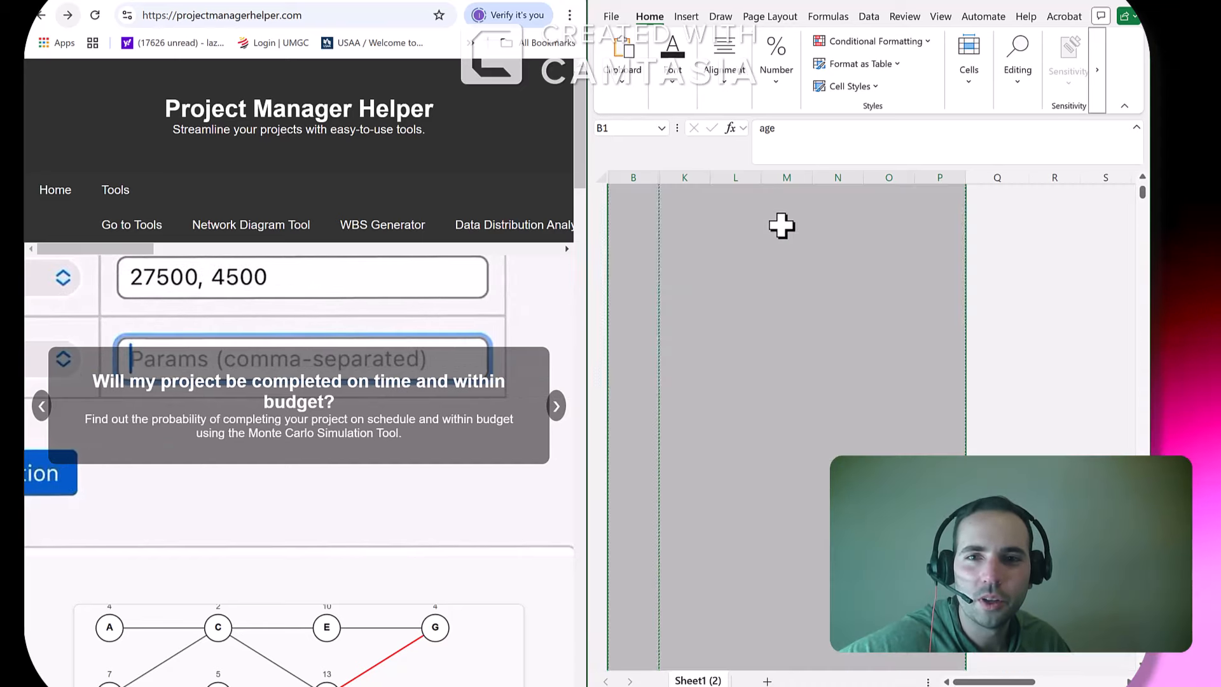
{"action": "scroll", "coordinate": [781, 224], "scroll_direction": "up", "scroll_amount": 20}
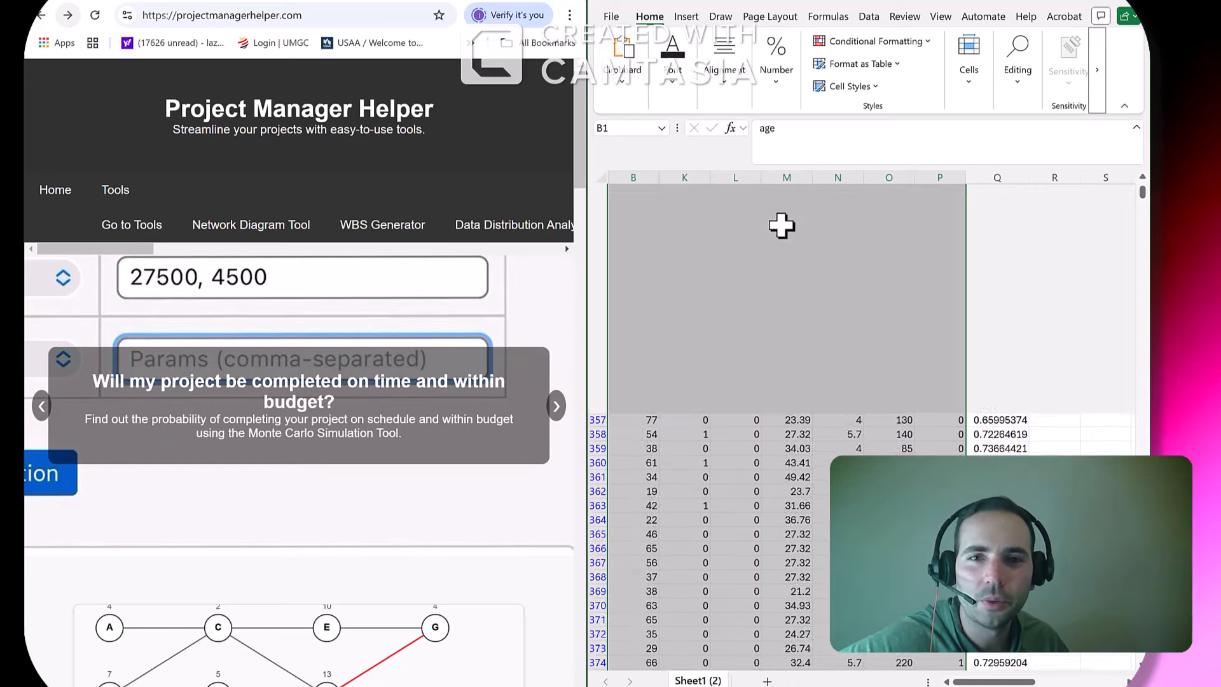
{"action": "scroll", "coordinate": [781, 224], "scroll_direction": "up", "scroll_amount": 20}
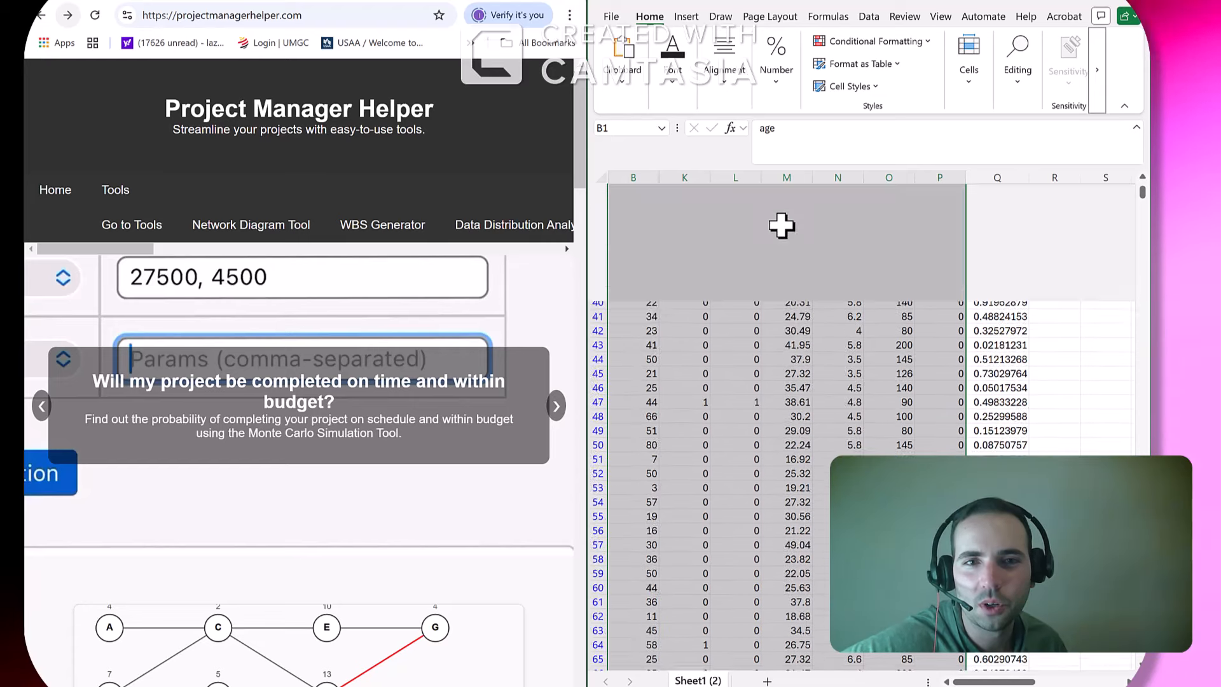
{"action": "left_click", "coordinate": [742, 245]}
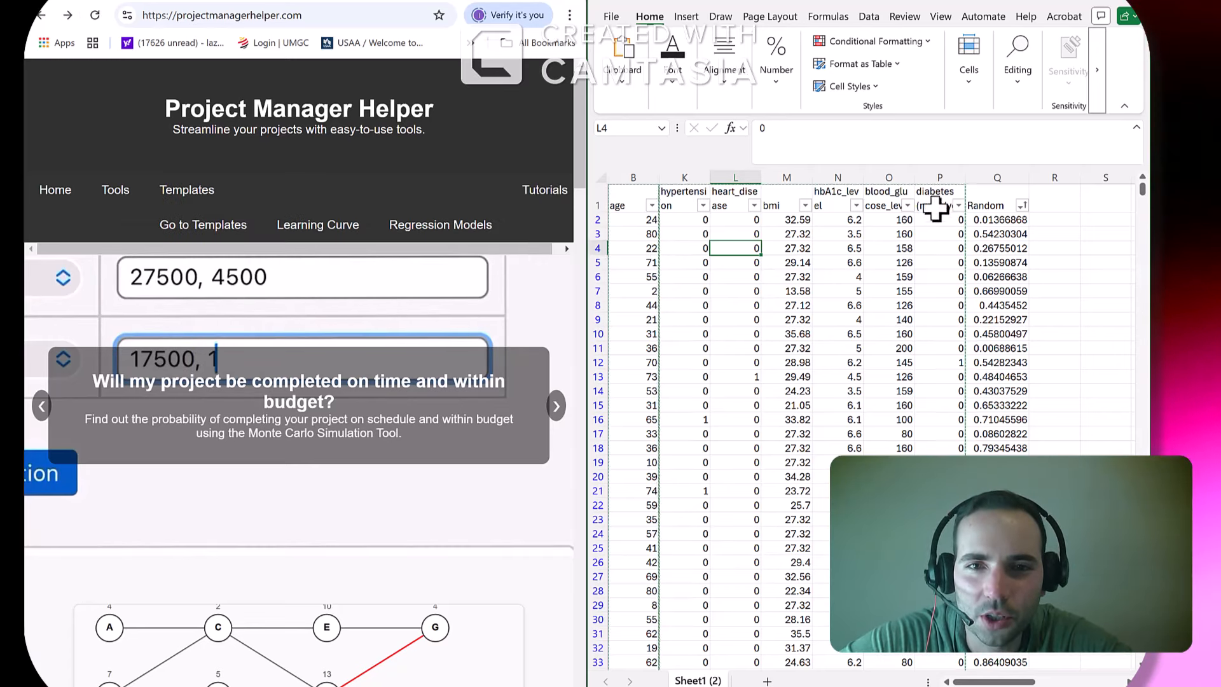
{"action": "type", "text": "500"}
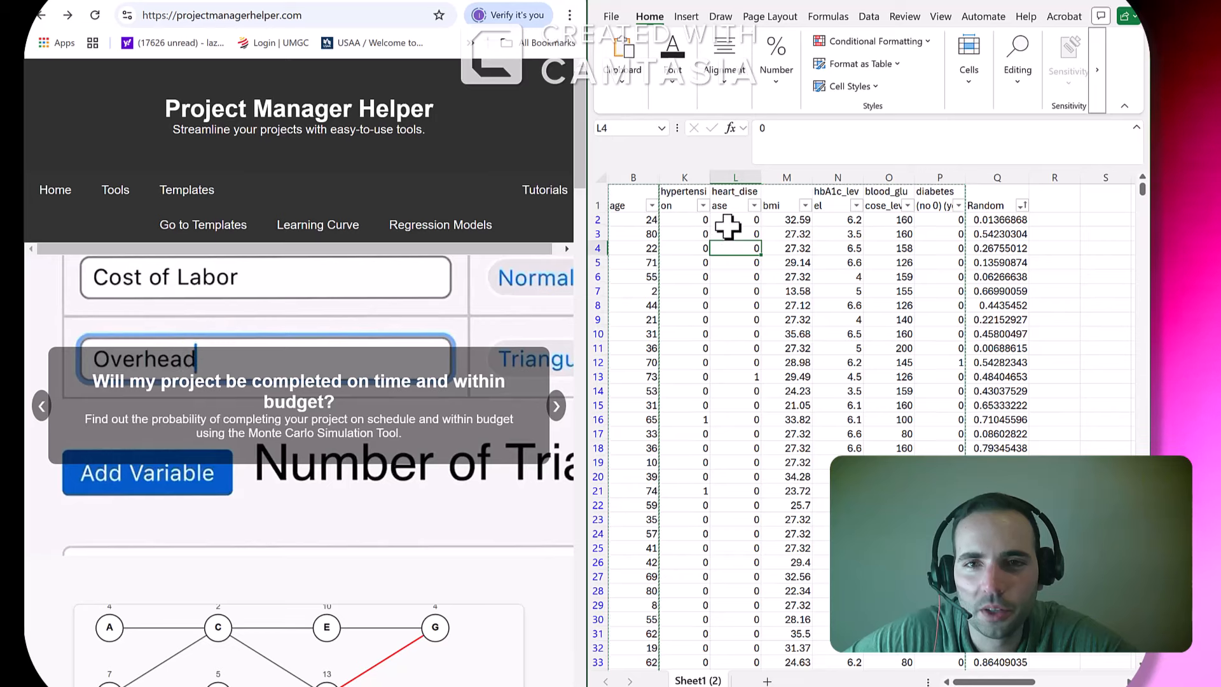
{"action": "left_click", "coordinate": [930, 222]}
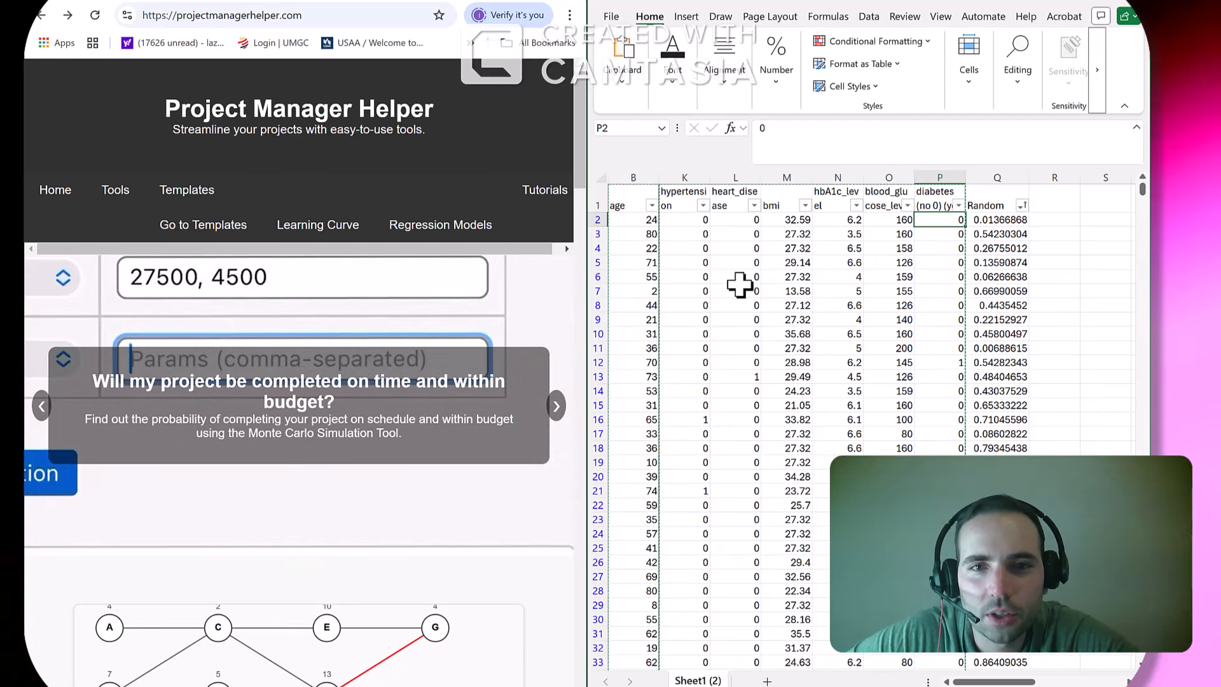
{"action": "left_click", "coordinate": [1001, 220]}
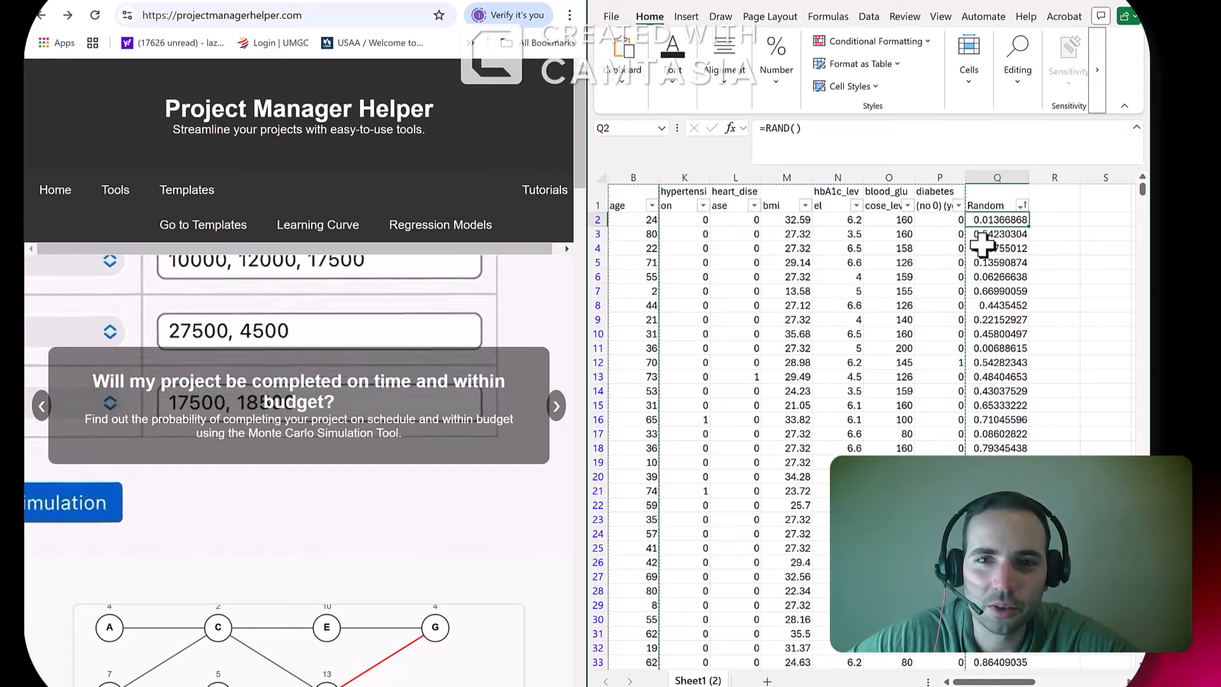
Select the worksheet data from the age header in B1 through the diabetes column's cell P1001
{"action": "left_click", "coordinate": [624, 197]}
{"action": "scroll", "coordinate": [805, 365], "scroll_direction": "down", "scroll_amount": 20}
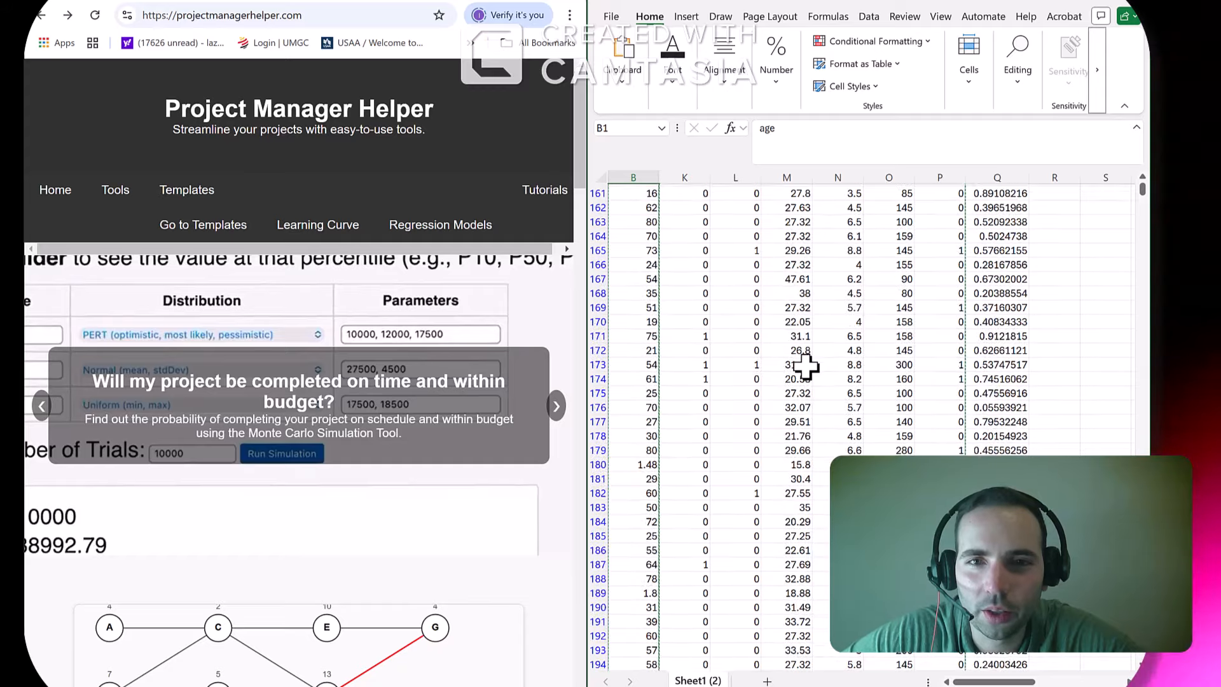
{"action": "scroll", "coordinate": [806, 366], "scroll_direction": "down", "scroll_amount": 20}
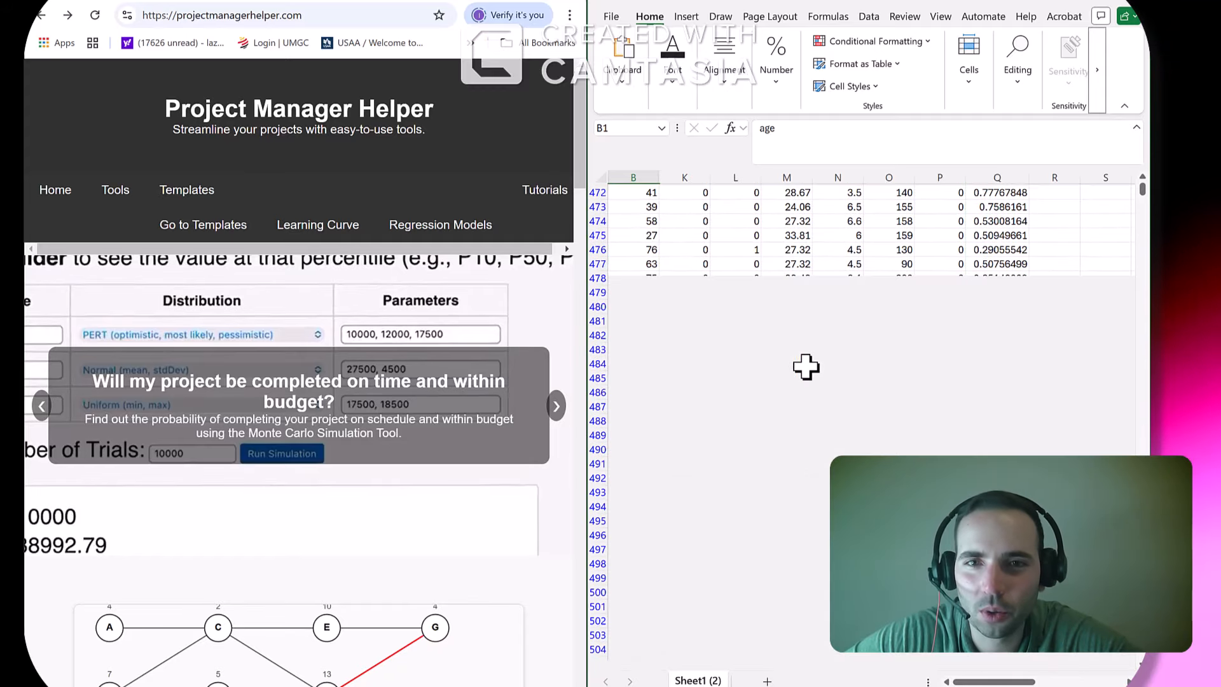
{"action": "scroll", "coordinate": [805, 365], "scroll_direction": "down", "scroll_amount": 20}
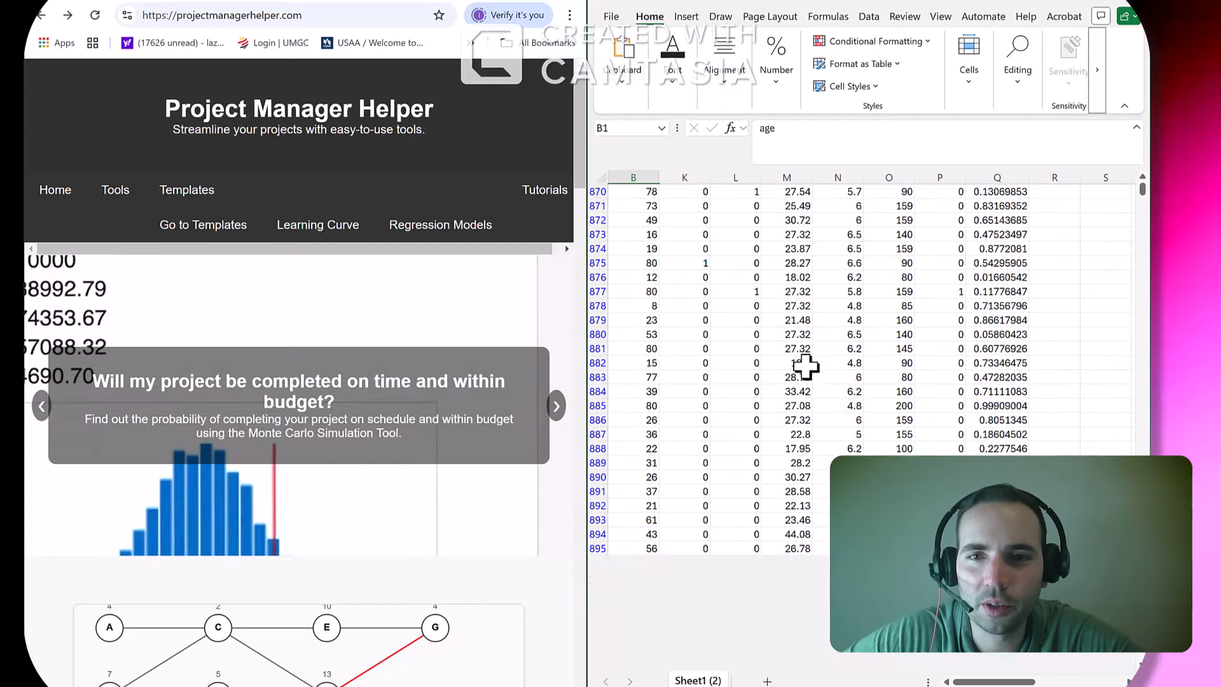
{"action": "scroll", "coordinate": [806, 365], "scroll_direction": "down", "scroll_amount": 12}
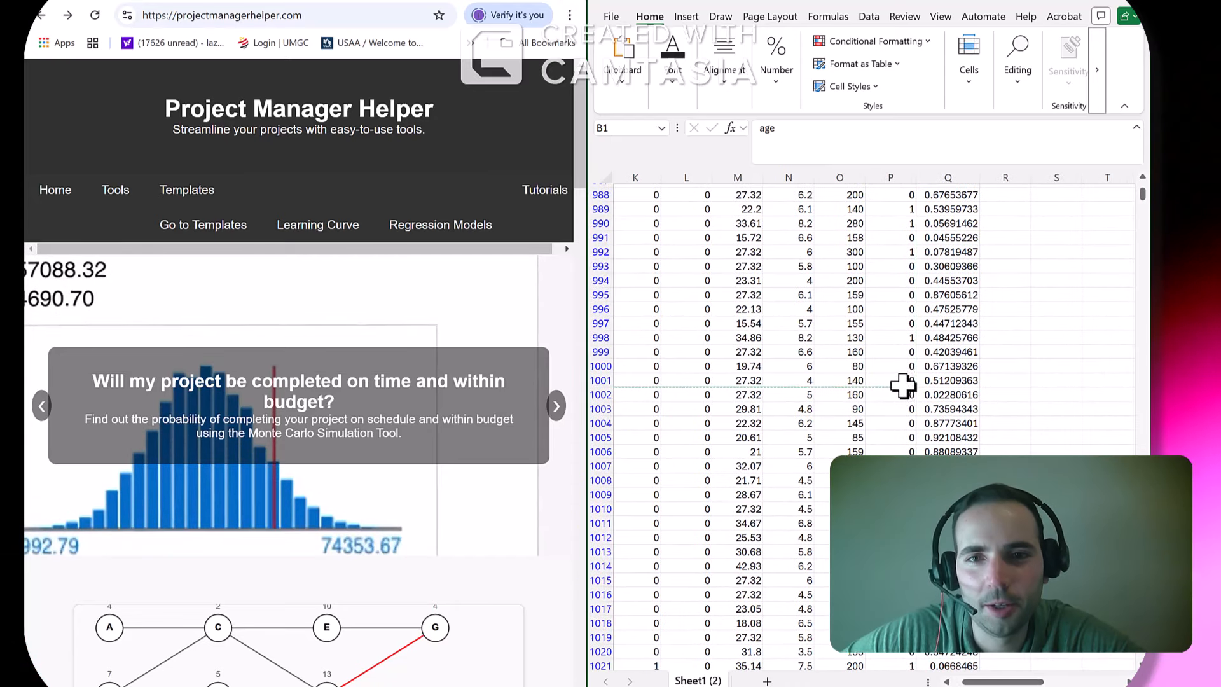
{"action": "left_click", "coordinate": [902, 380], "text": "shift"}
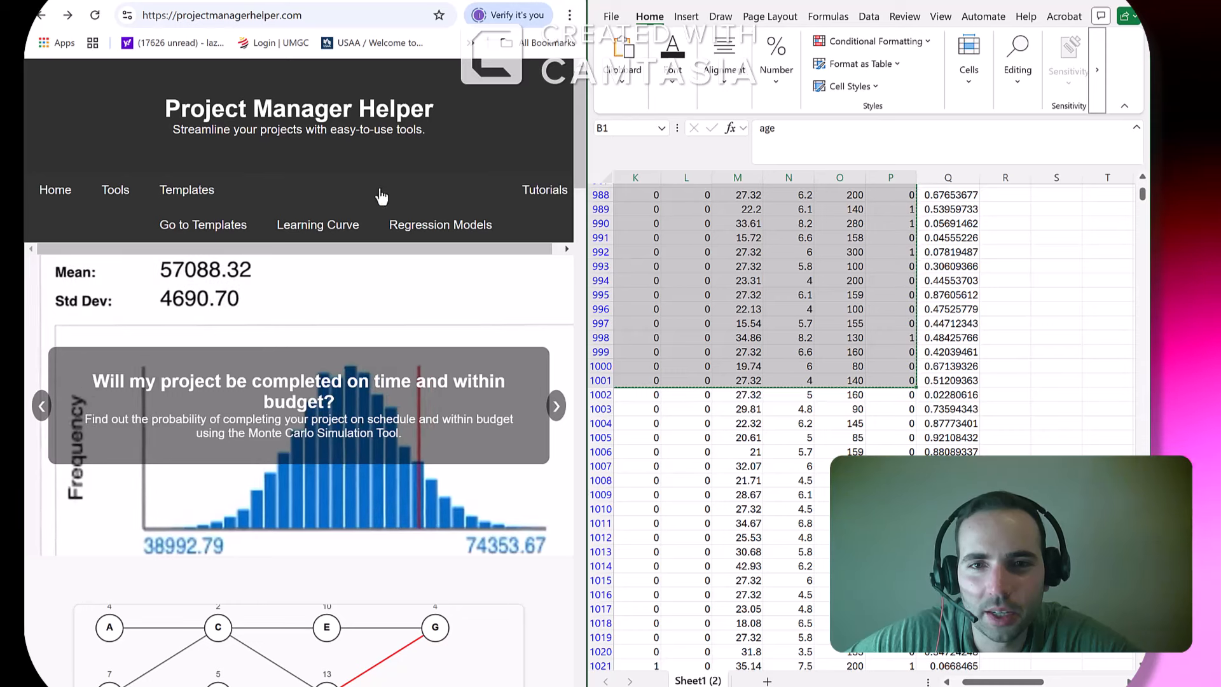
Open Project Manager Helper's Multivariable Regression tool and import the copied Excel data with its header row
{"action": "mouse_move", "coordinate": [108, 194]}
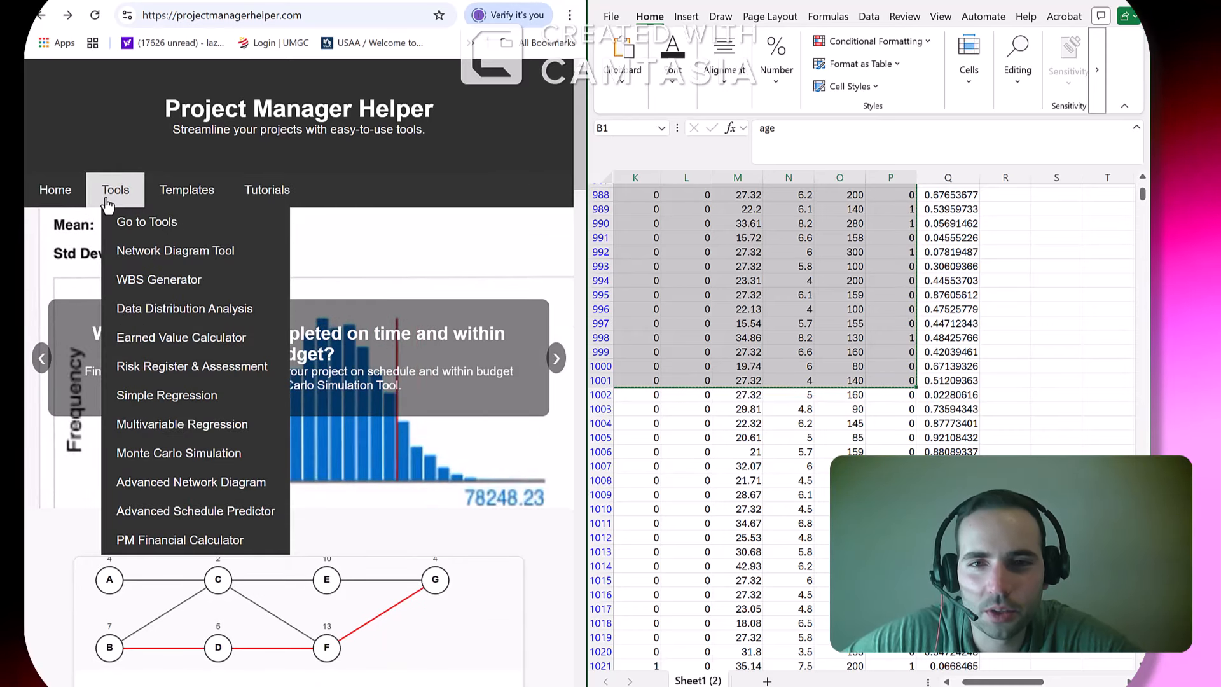
{"action": "left_click", "coordinate": [179, 434]}
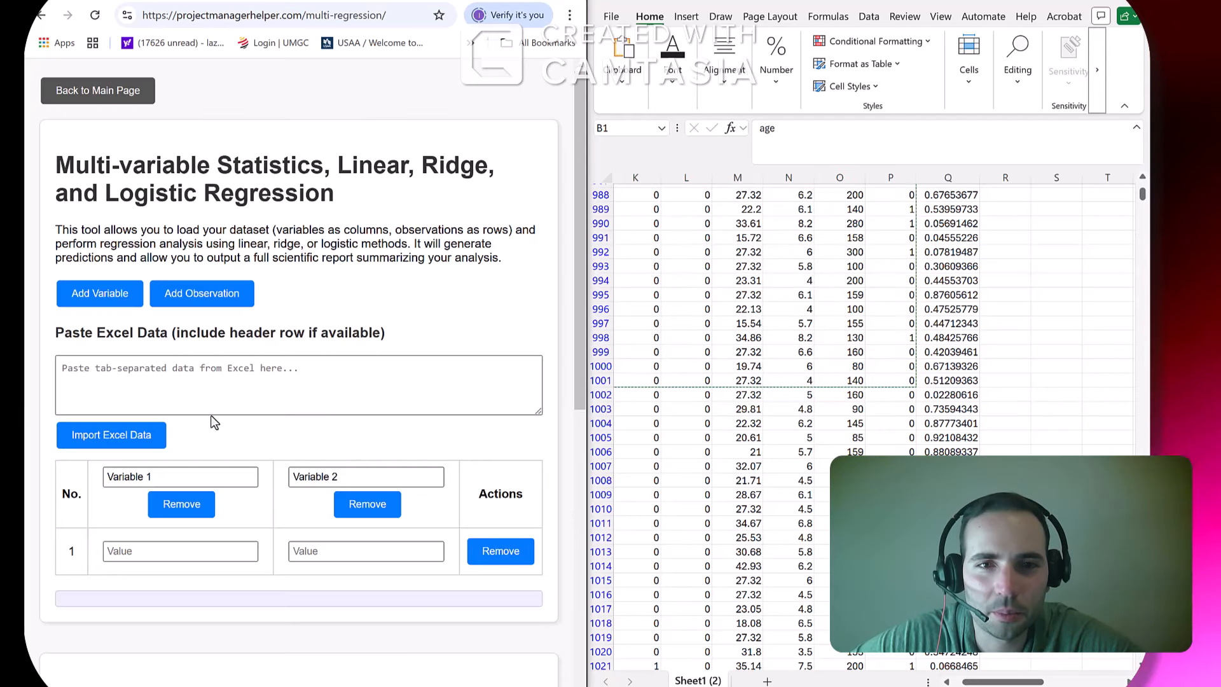
{"action": "left_click", "coordinate": [246, 375]}
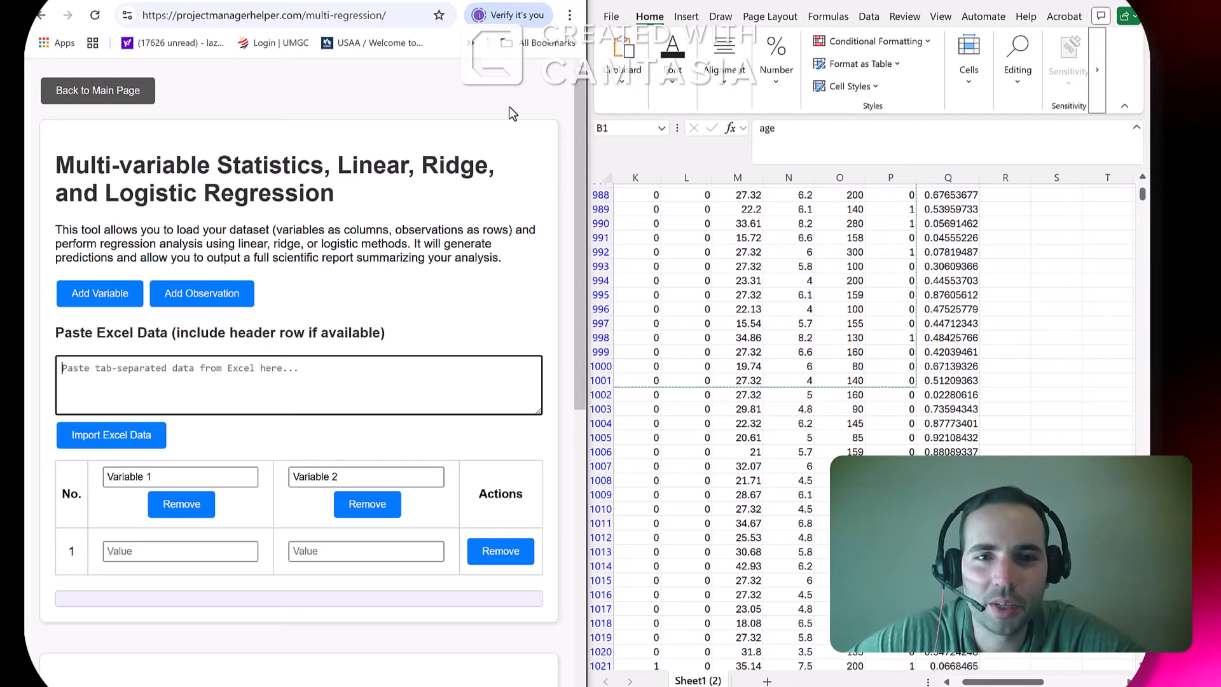
{"action": "key", "text": "ctrl+v"}
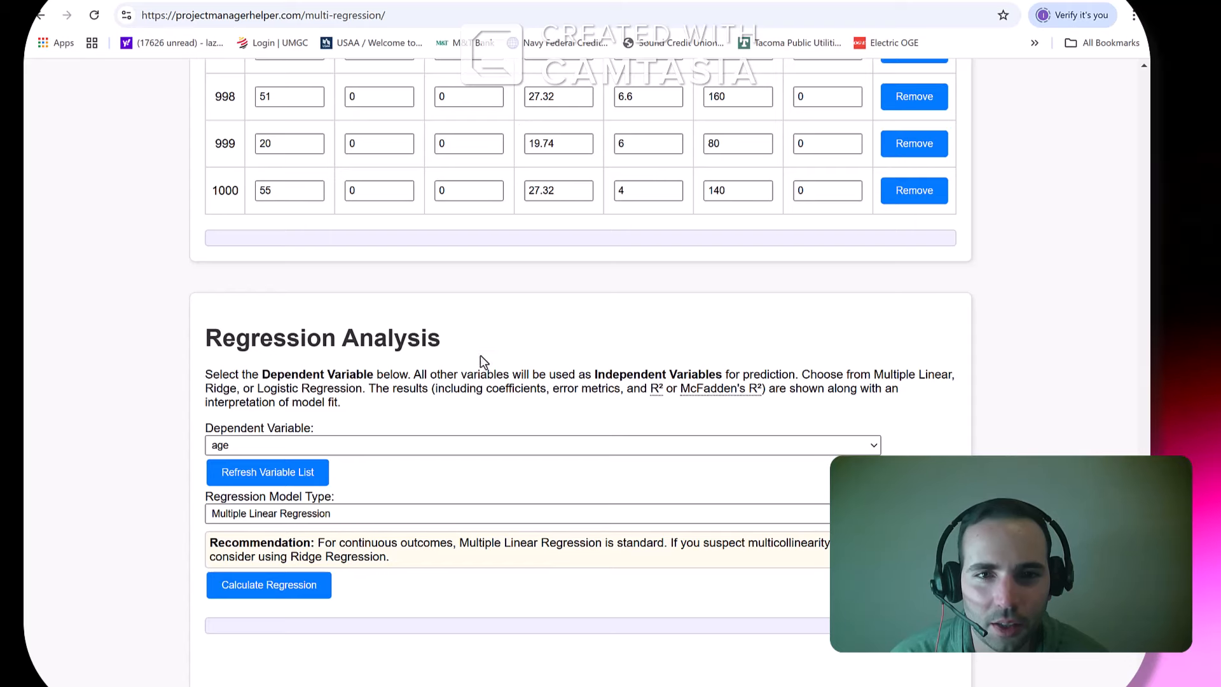
Calculate a Logistic Regression with diabetes (no 0) (yes 1) as the dependent variable
{"action": "scroll", "coordinate": [318, 438], "scroll_direction": "down", "scroll_amount": 2}
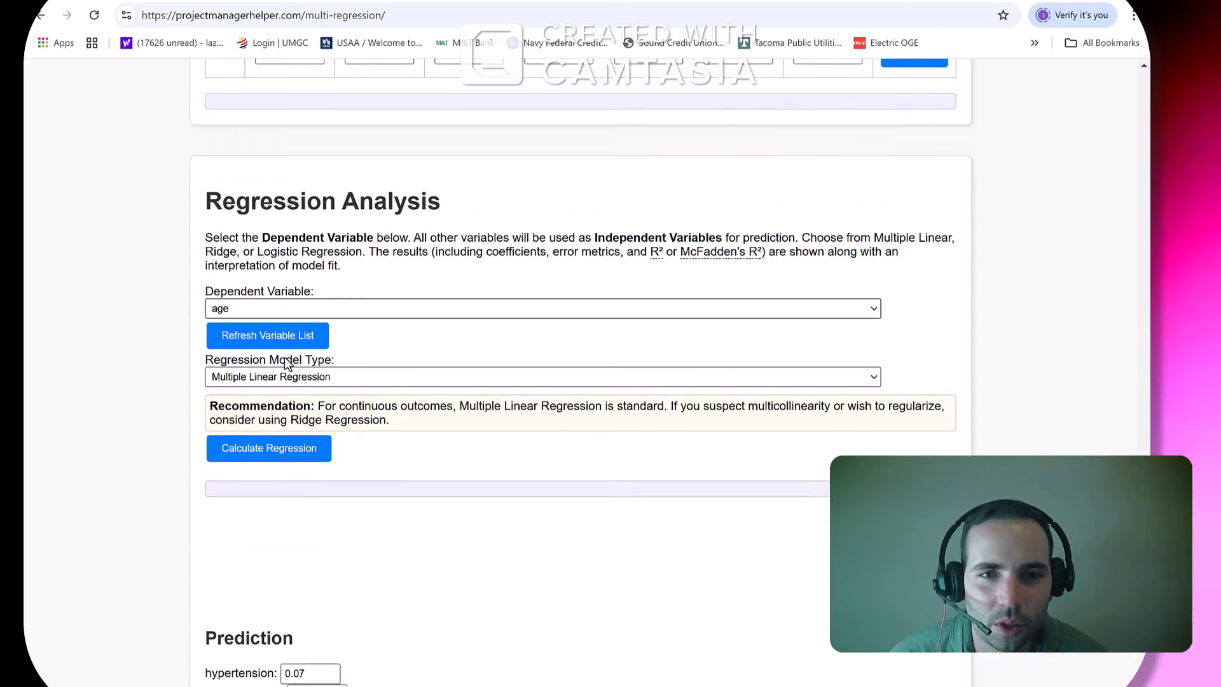
{"action": "left_click", "coordinate": [294, 308]}
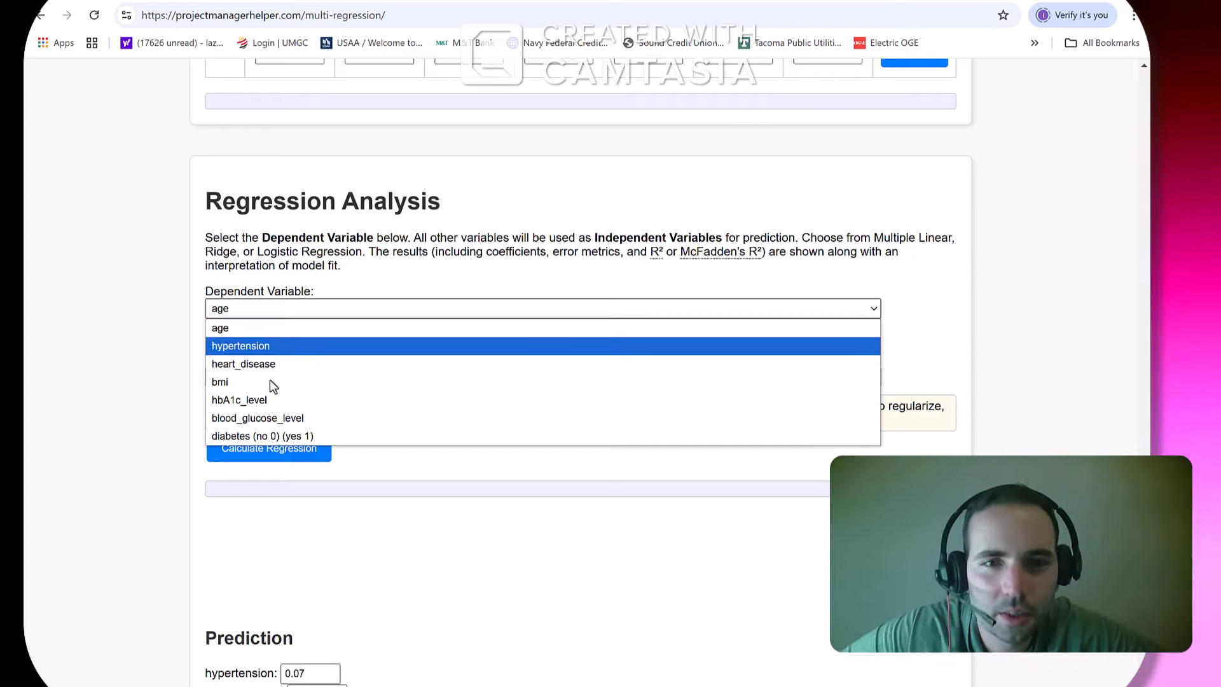
{"action": "left_click", "coordinate": [257, 435]}
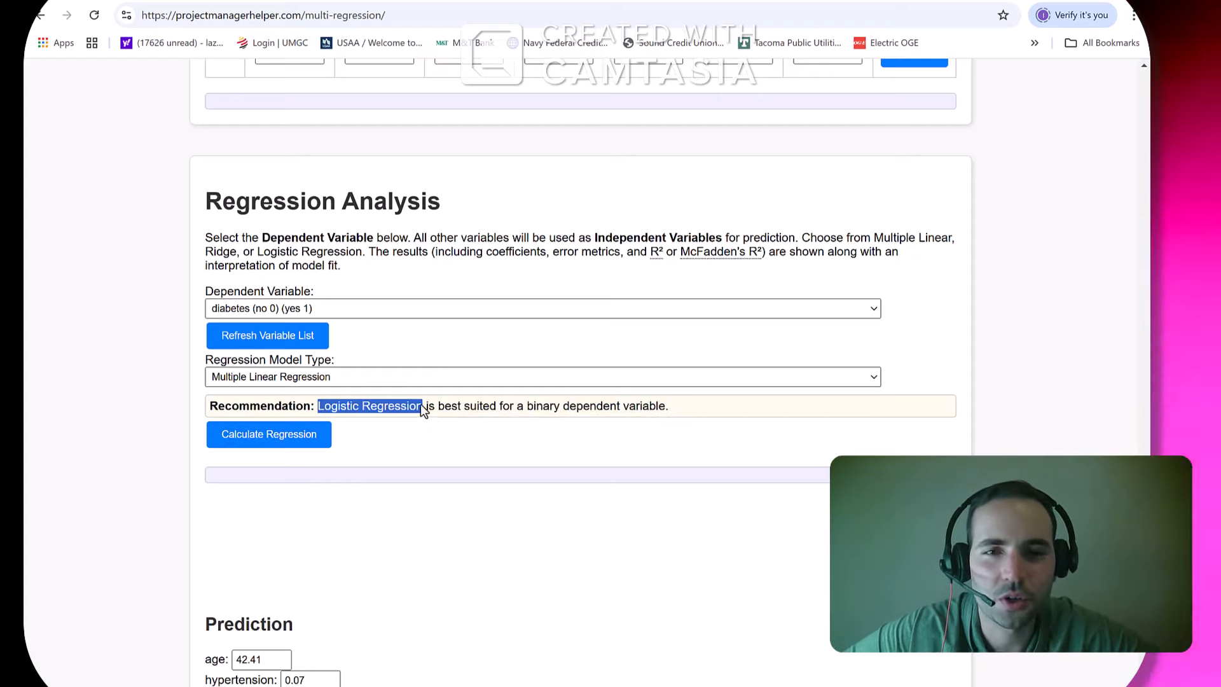
{"action": "left_click", "coordinate": [420, 405]}
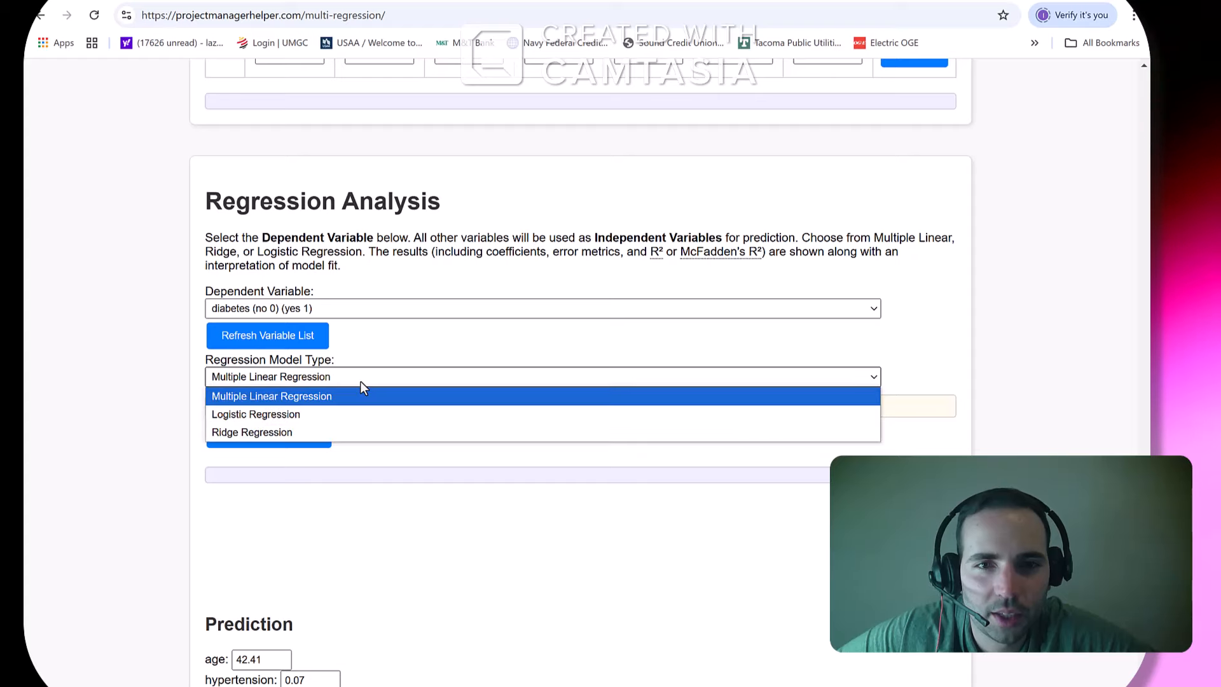
{"action": "left_click", "coordinate": [318, 413]}
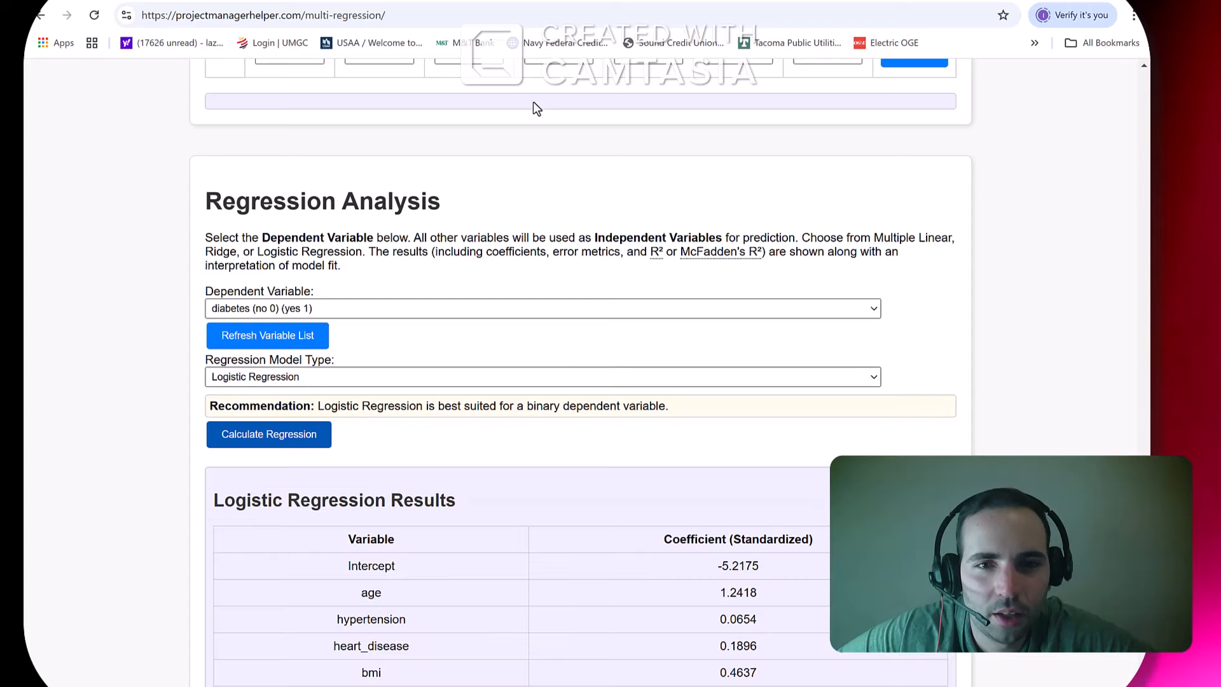
Examine the logistic regression coefficients, the predicted-versus-actual plot and the explanation of McFadden's R²
{"action": "scroll", "coordinate": [541, 331], "scroll_direction": "down", "scroll_amount": 4}
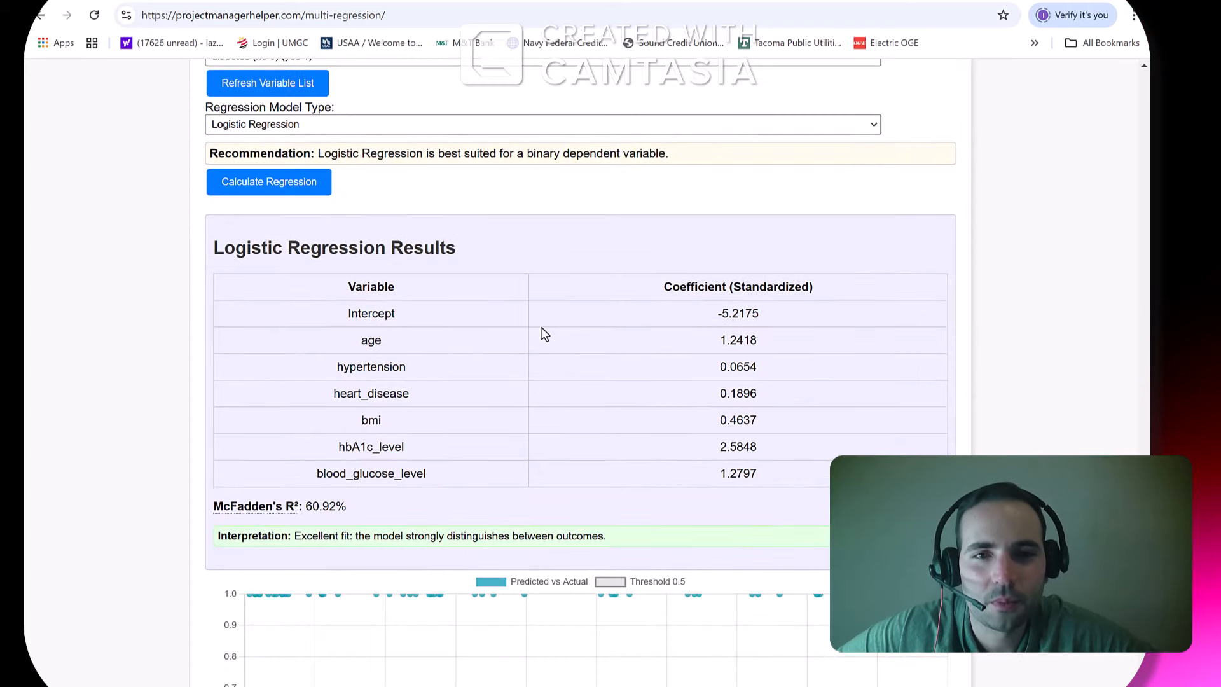
{"action": "scroll", "coordinate": [545, 334], "scroll_direction": "down", "scroll_amount": 5}
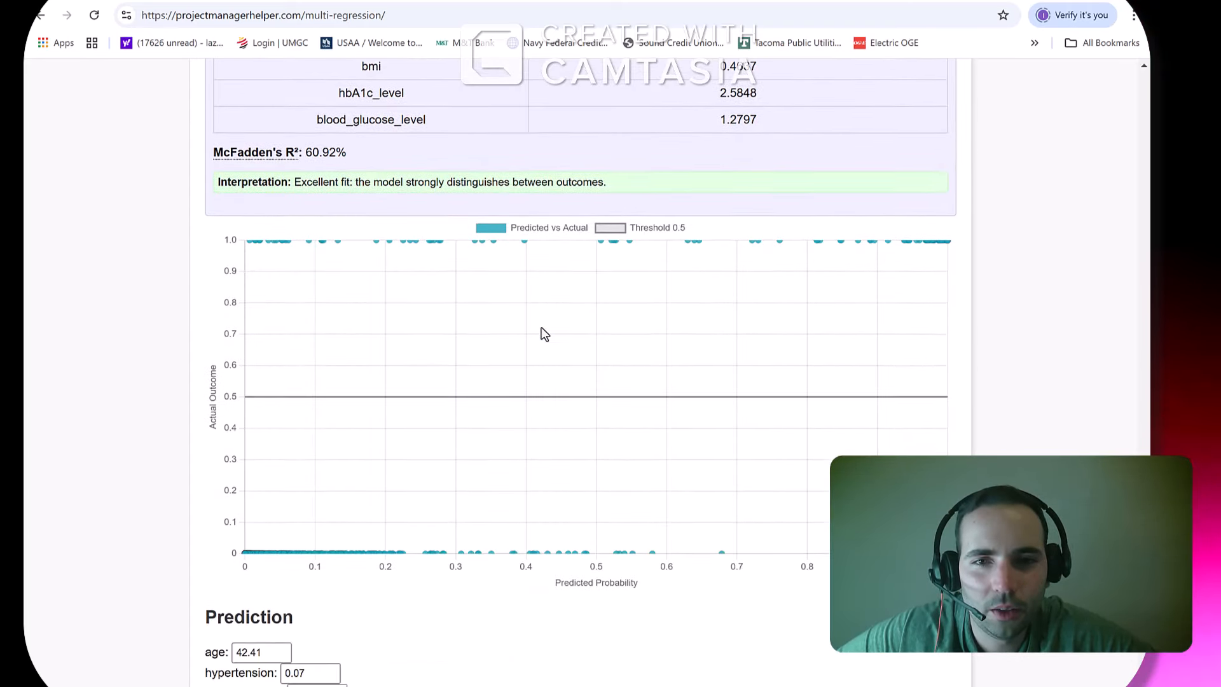
{"action": "scroll", "coordinate": [545, 334], "scroll_direction": "up", "scroll_amount": 4}
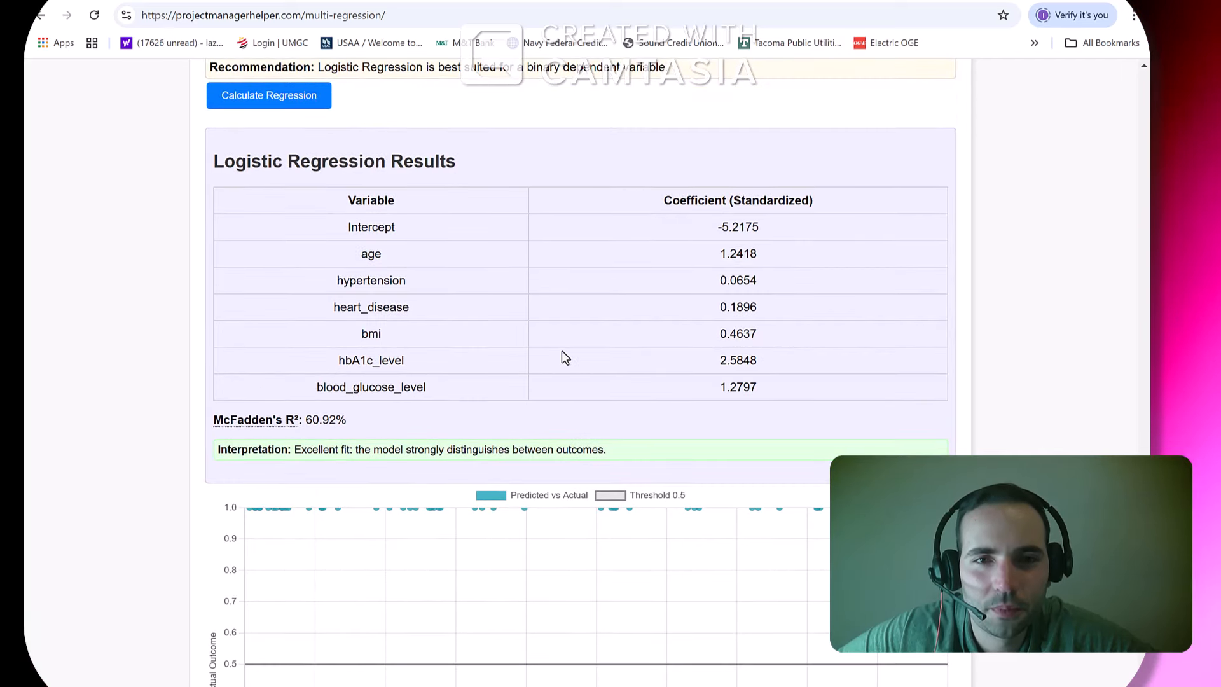
{"action": "scroll", "coordinate": [562, 350], "scroll_direction": "down", "scroll_amount": 1}
{"action": "mouse_move", "coordinate": [266, 381]}
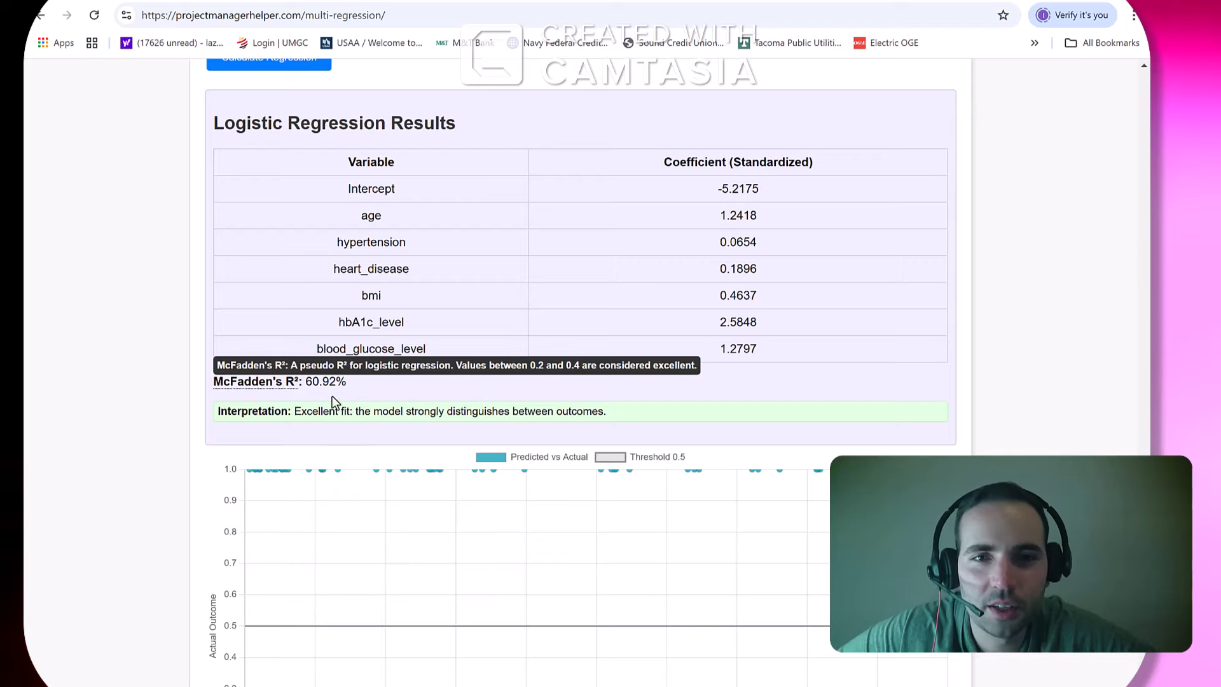
Set the prediction inputs to age 33, hypertension 0 and heart_disease 0
{"action": "scroll", "coordinate": [416, 397], "scroll_direction": "down", "scroll_amount": 5}
{"action": "scroll", "coordinate": [416, 396], "scroll_direction": "down", "scroll_amount": 1}
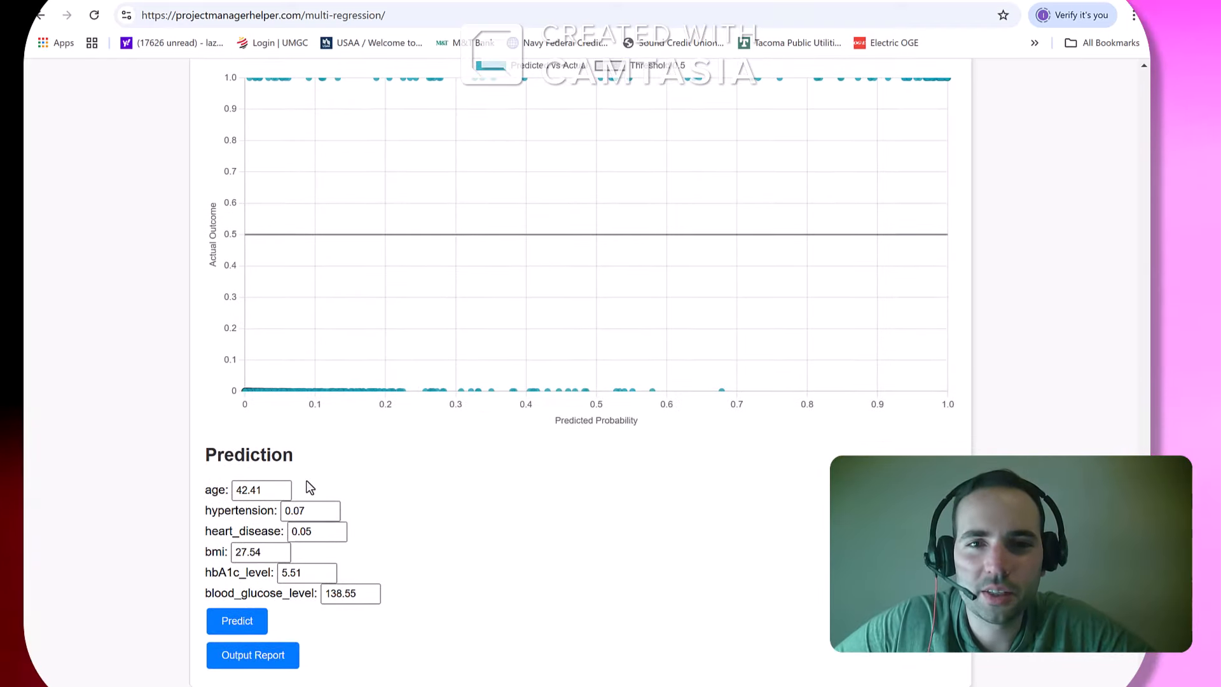
{"action": "left_click", "coordinate": [269, 491]}
{"action": "left_click", "coordinate": [213, 488]}
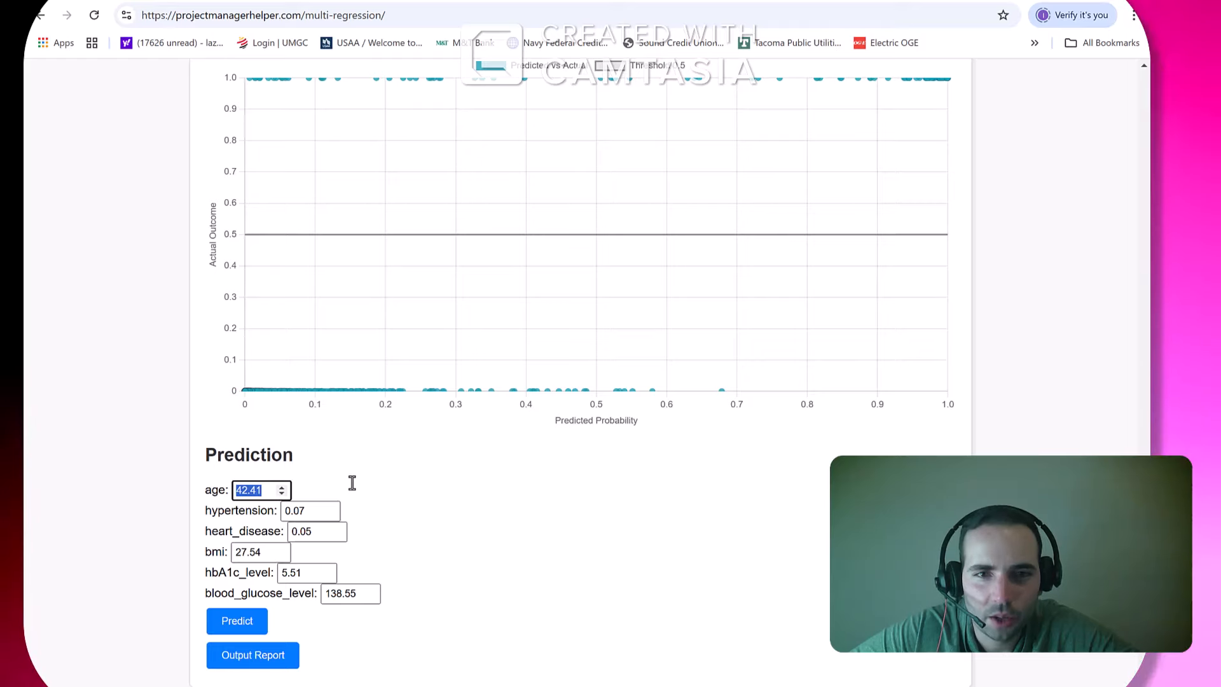
{"action": "type", "text": "33"}
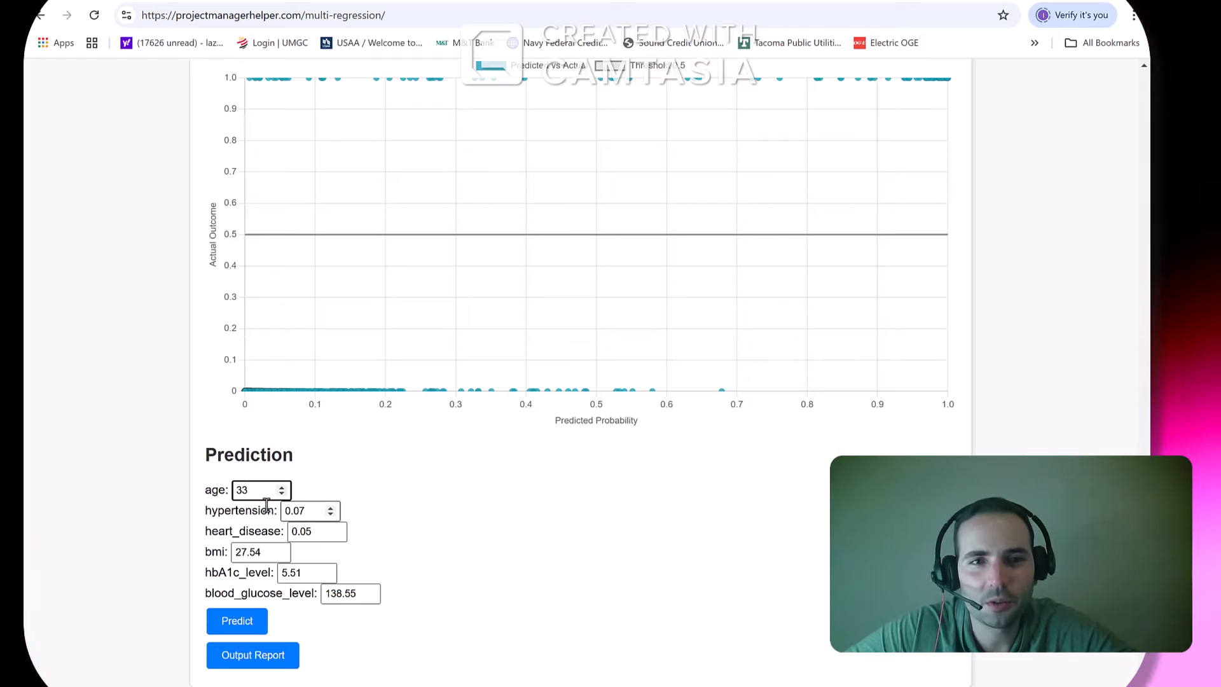
{"action": "type", "text": "0"}
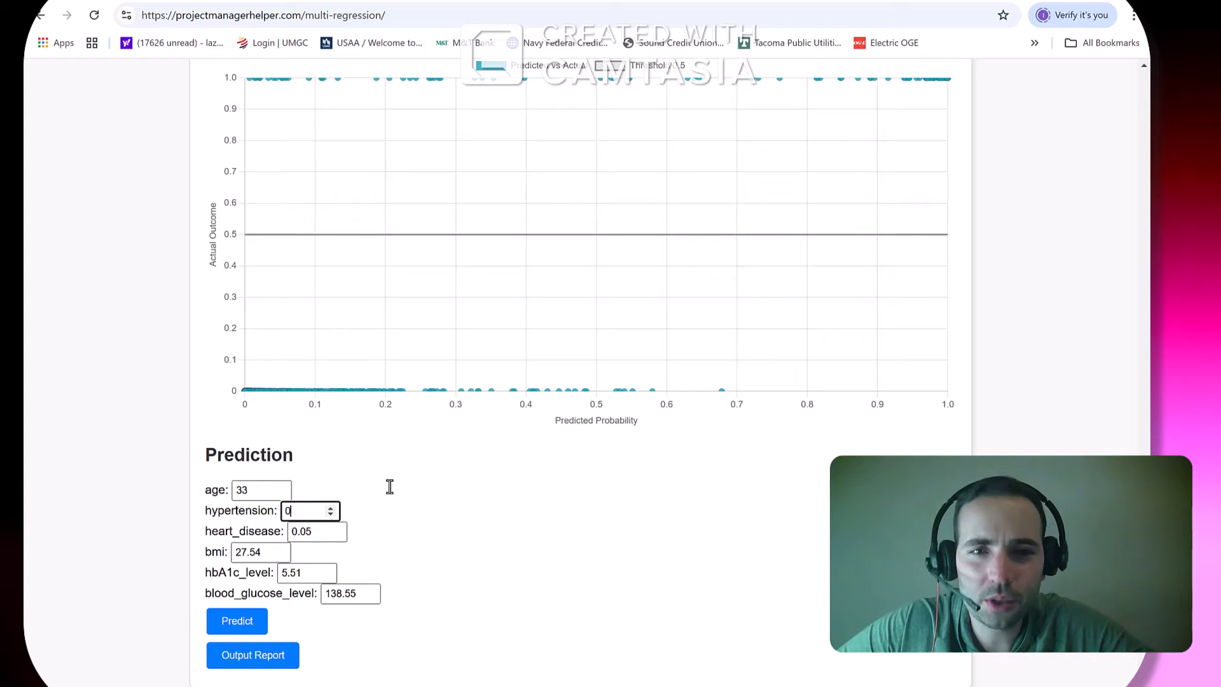
{"action": "key", "text": "Tab"}
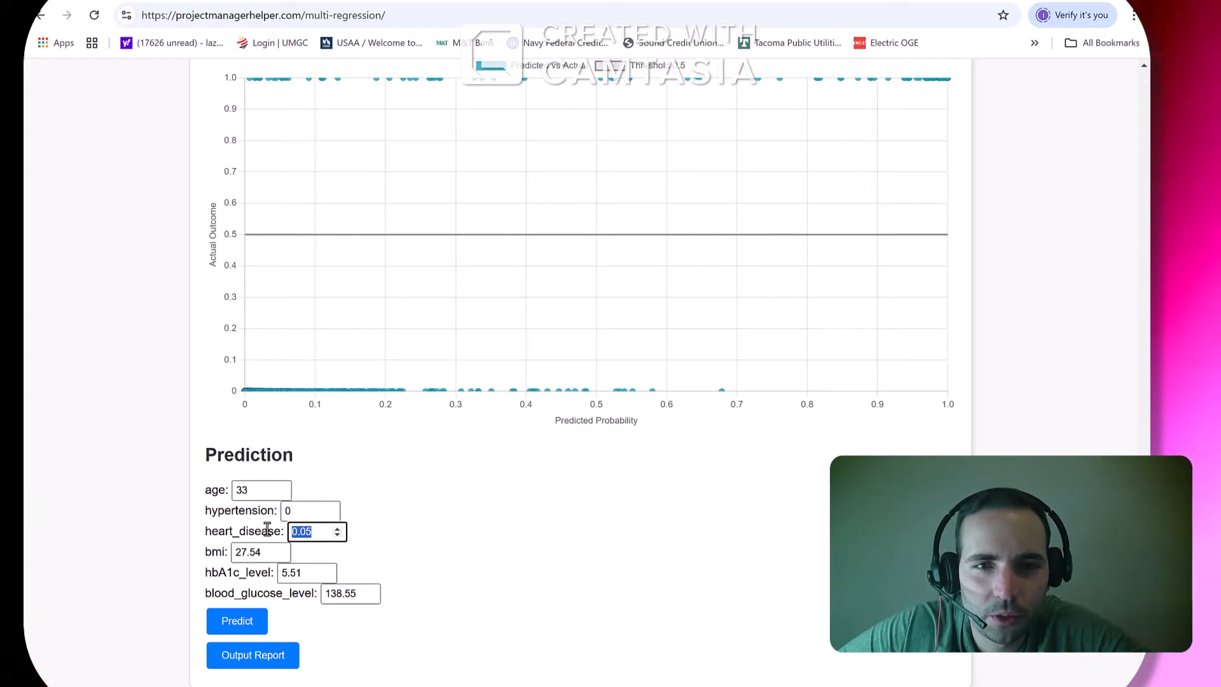
{"action": "type", "text": "0"}
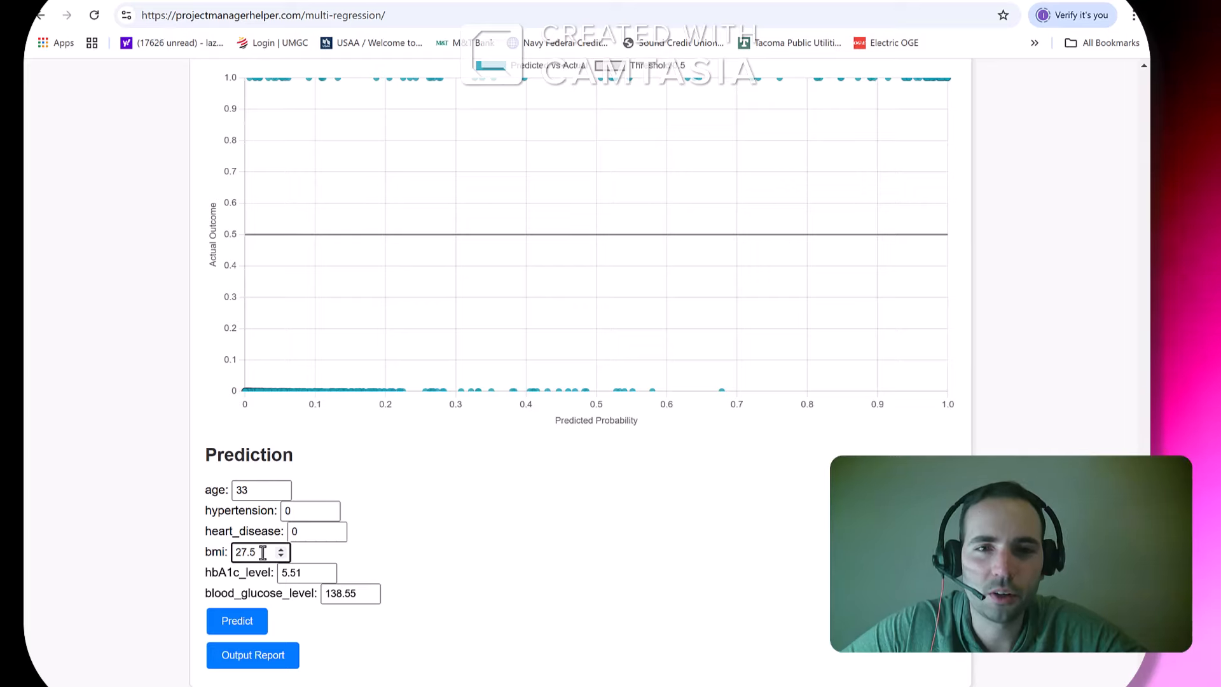
Set the prediction's bmi to 25 and hbA1c_level to 5.1
{"action": "key", "text": "BackSpace"}
{"action": "key", "text": "BackSpace"}
{"action": "key", "text": "BackSpace"}
{"action": "type", "text": "5"}
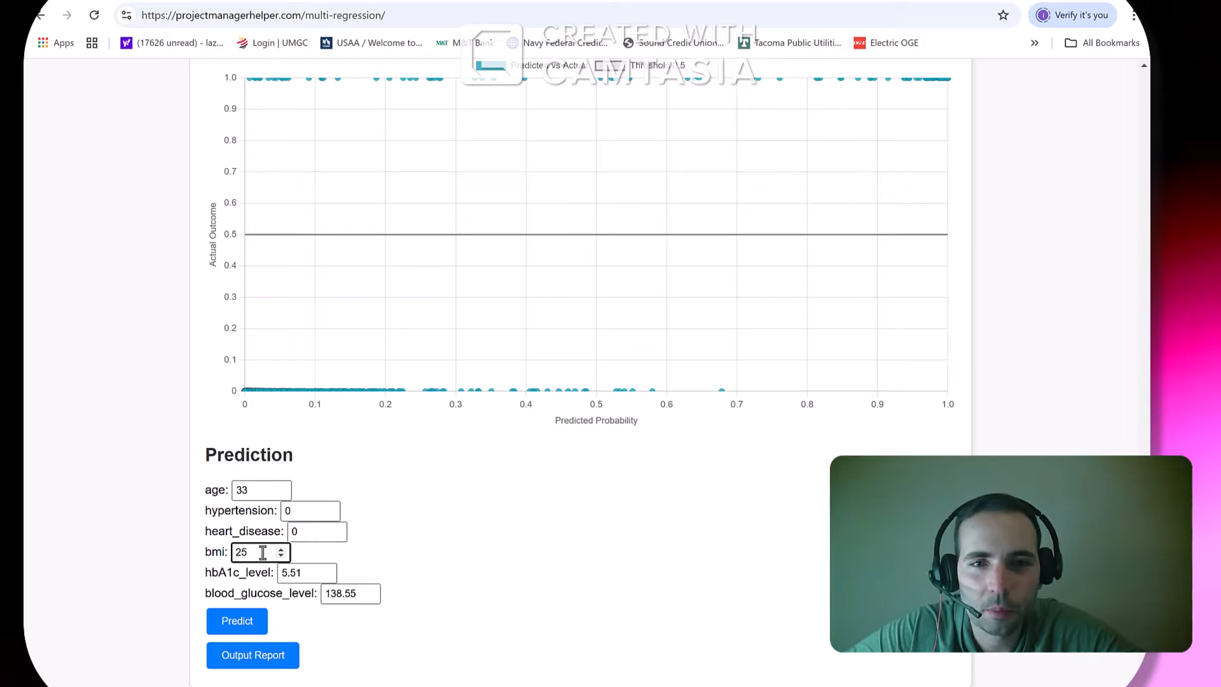
{"action": "left_click", "coordinate": [298, 573]}
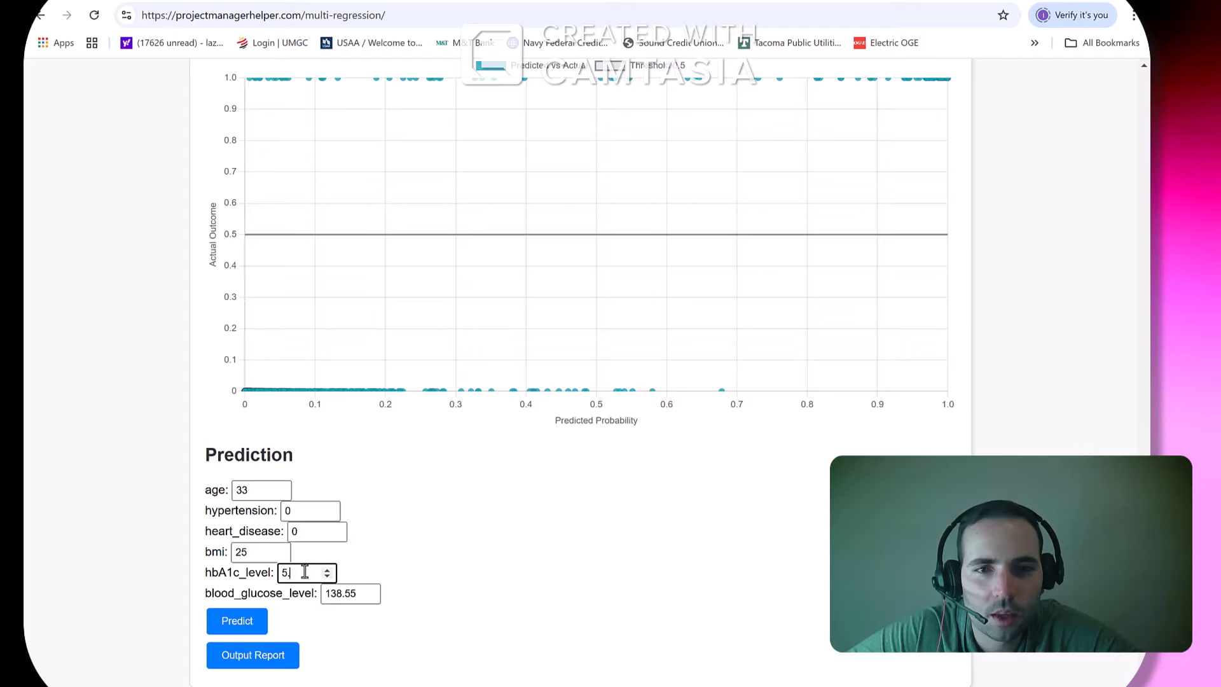
Set the prediction's blood_glucose_level to 110
{"action": "left_click", "coordinate": [353, 598]}
{"action": "key", "text": "BackSpace"}
{"action": "key", "text": "BackSpace"}
{"action": "key", "text": "BackSpace"}
{"action": "key", "text": "BackSpace"}
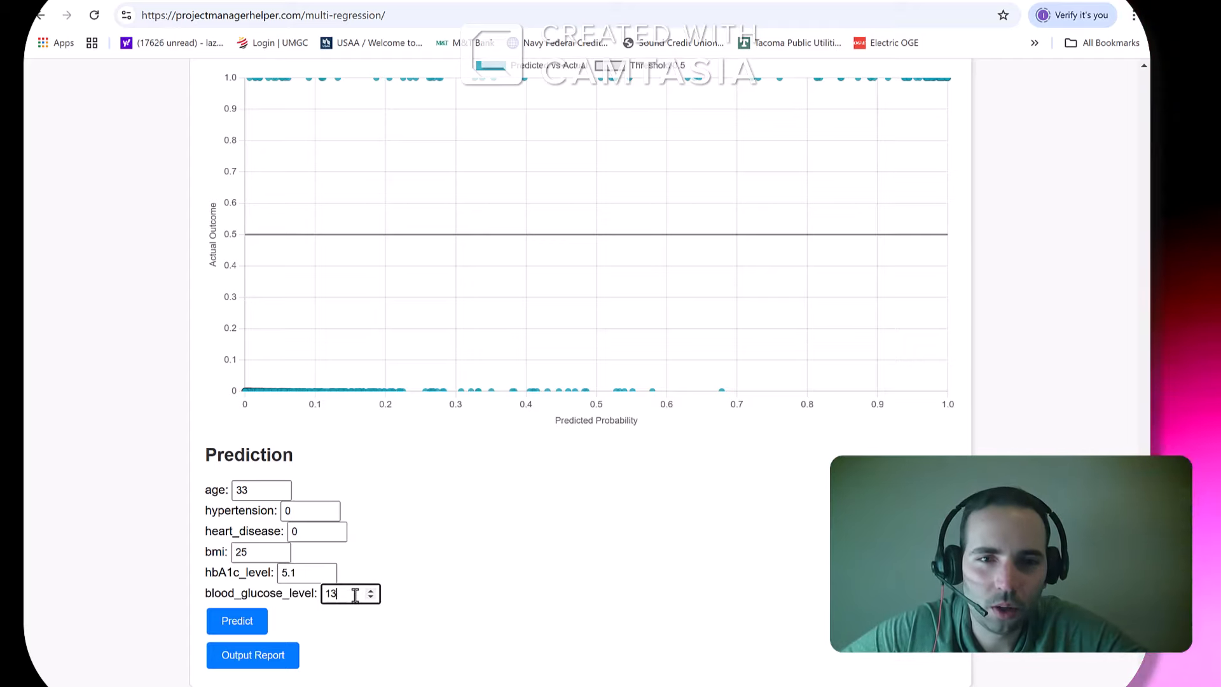
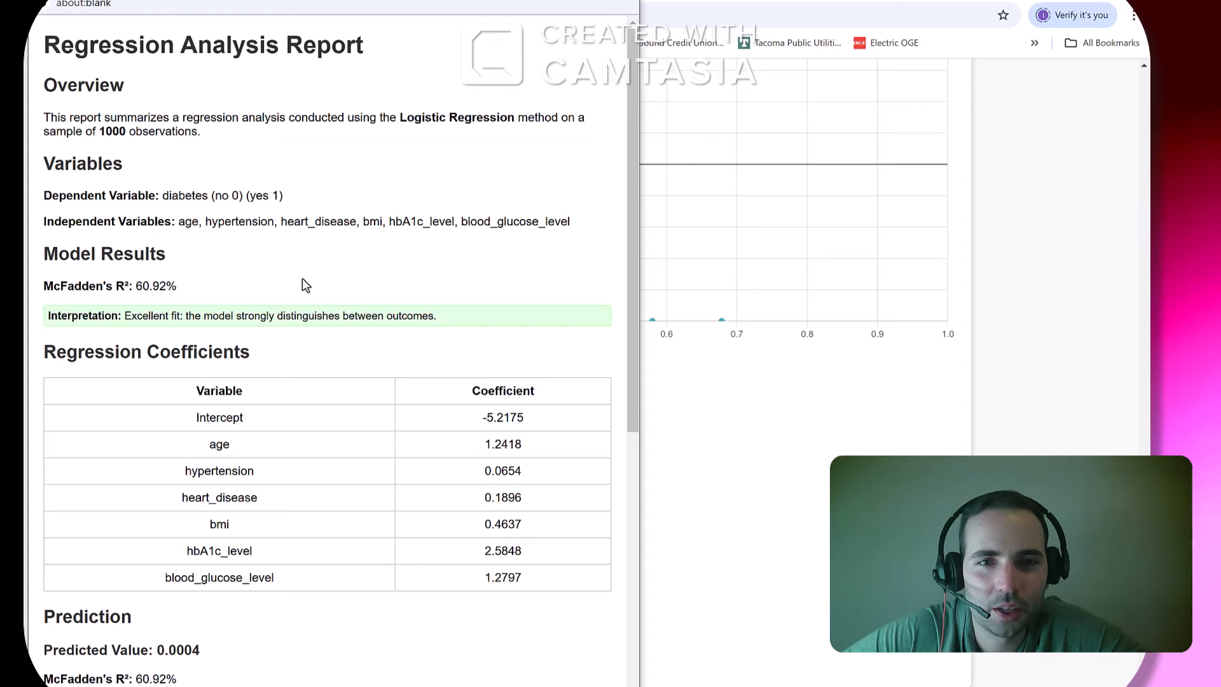
Review the Regression Analysis Report's coefficients, prediction, chart and summary, and return to the regression page
{"action": "scroll", "coordinate": [303, 278], "scroll_direction": "down", "scroll_amount": 1}
{"action": "scroll", "coordinate": [303, 277], "scroll_direction": "down", "scroll_amount": 7}
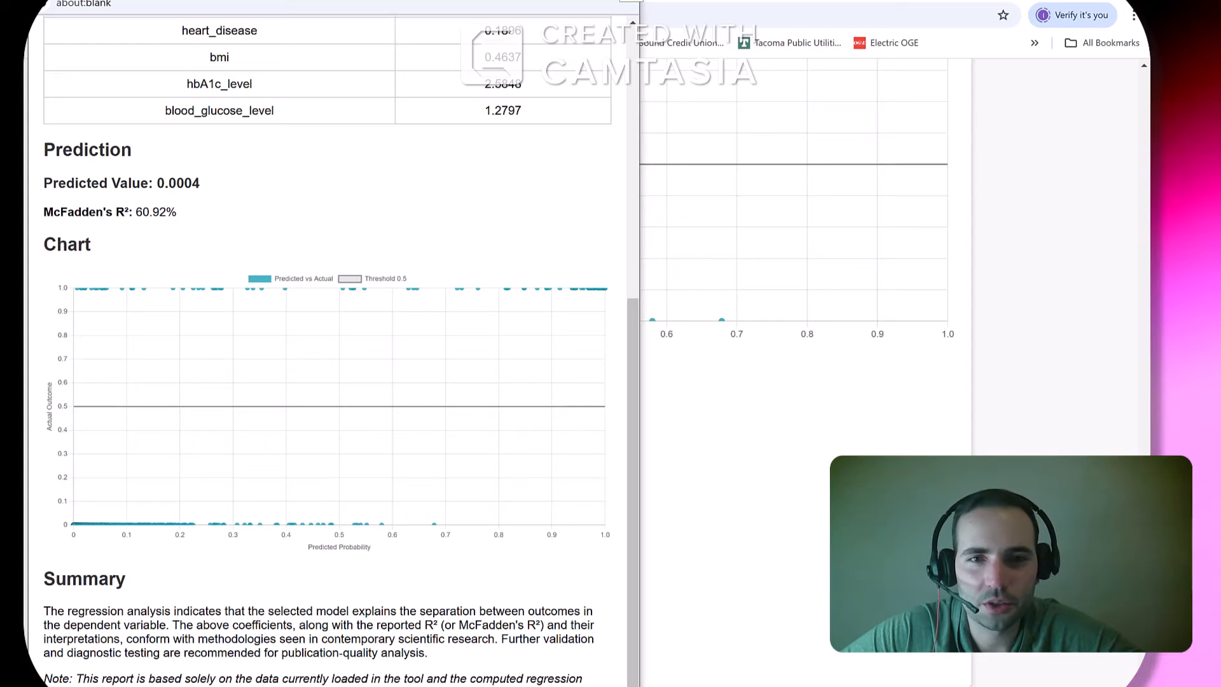
{"action": "left_click", "coordinate": [674, 360]}
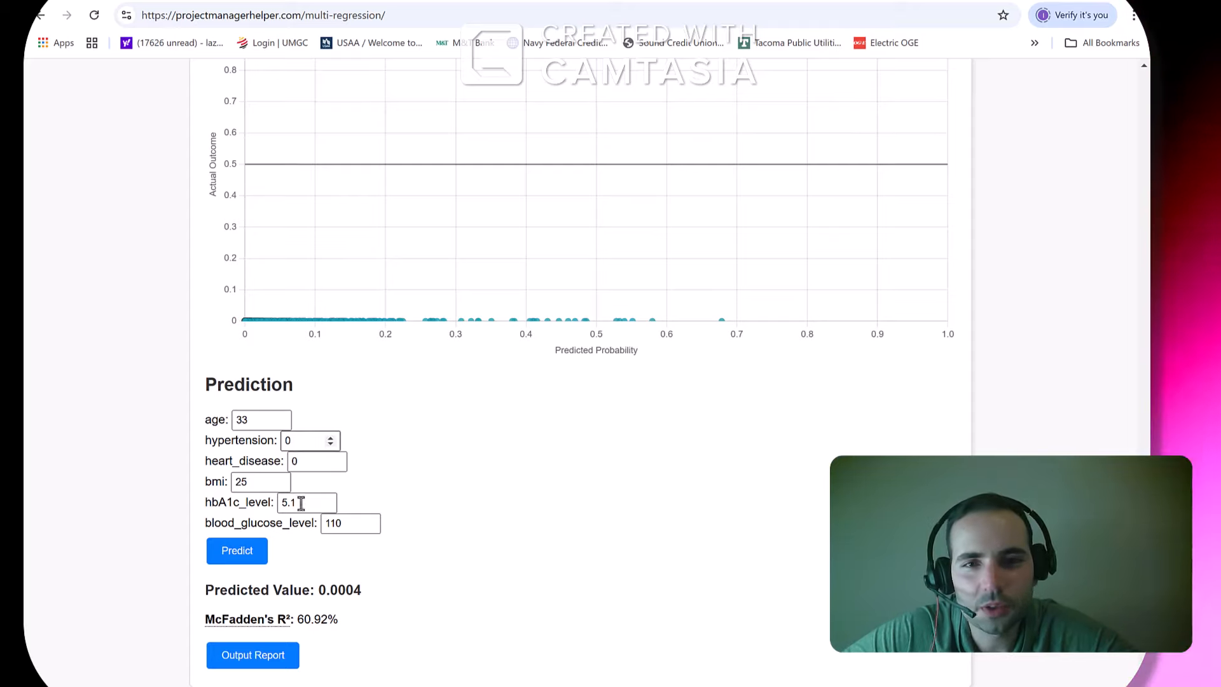
Set the prediction inputs to age 54, hypertension 1 and bmi 27
{"action": "left_click", "coordinate": [251, 419]}
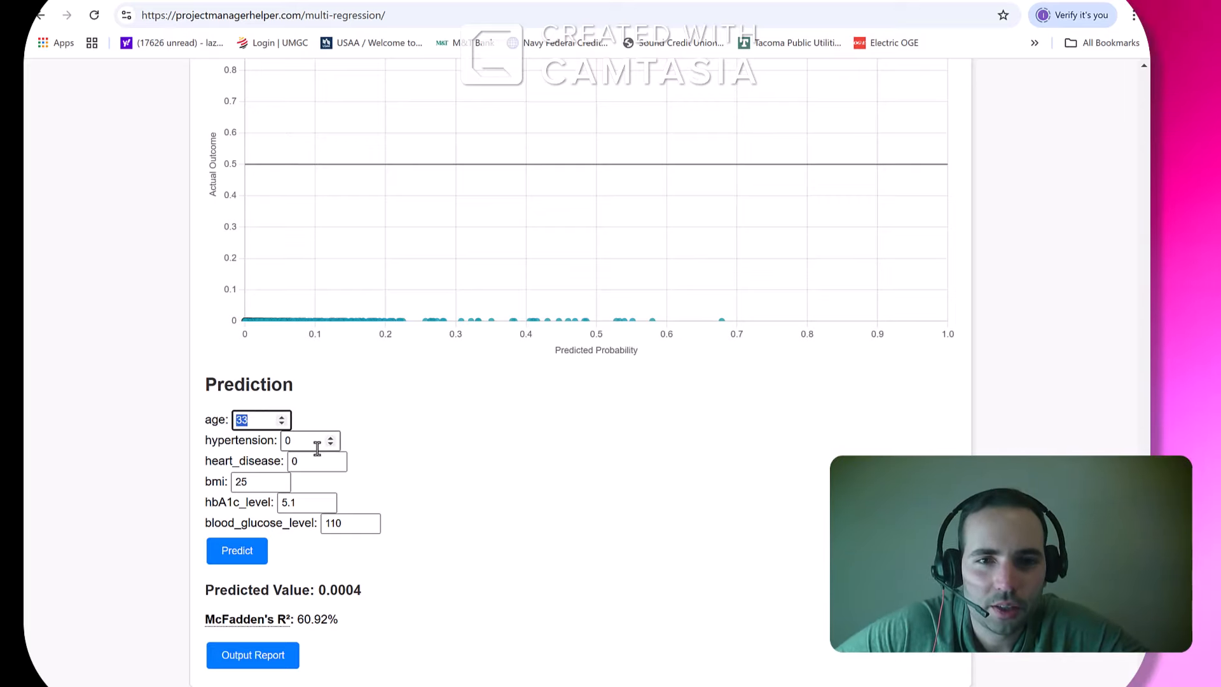
{"action": "type", "text": "54"}
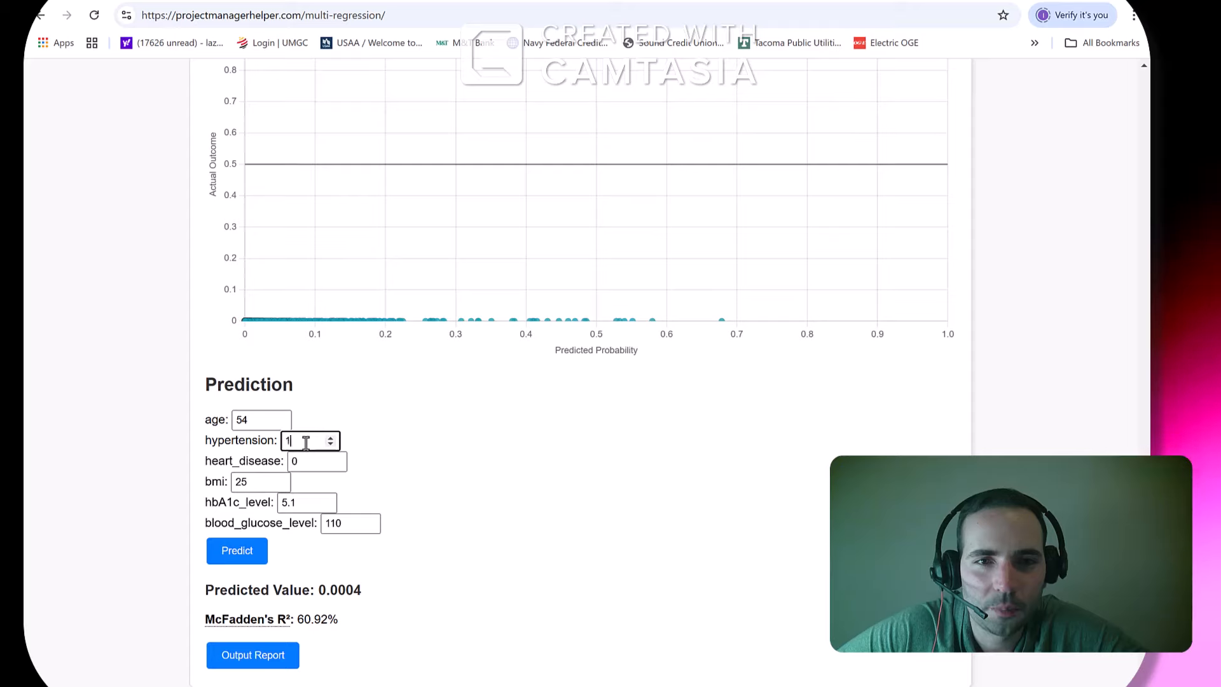
{"action": "left_click", "coordinate": [262, 487]}
{"action": "key", "text": "BackSpace"}
{"action": "key", "text": "BackSpace"}
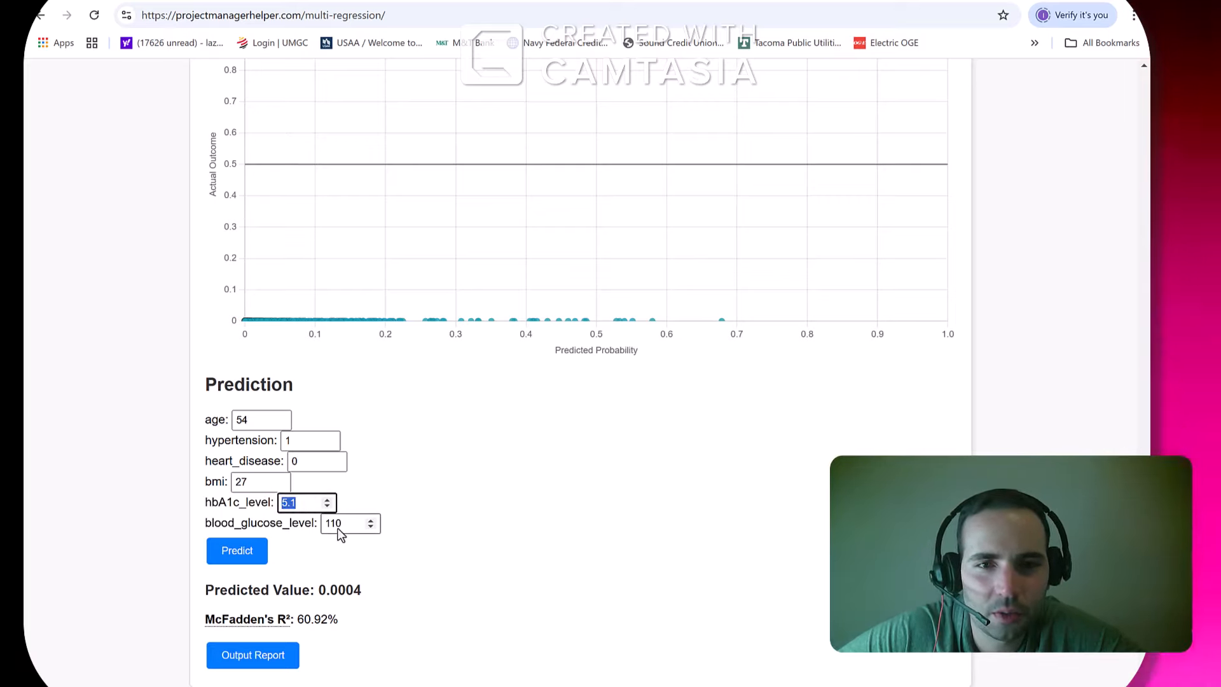
Set hbA1c_level to 7 and blood_glucose_level to 170, and run the prediction
{"action": "type", "text": "7"}
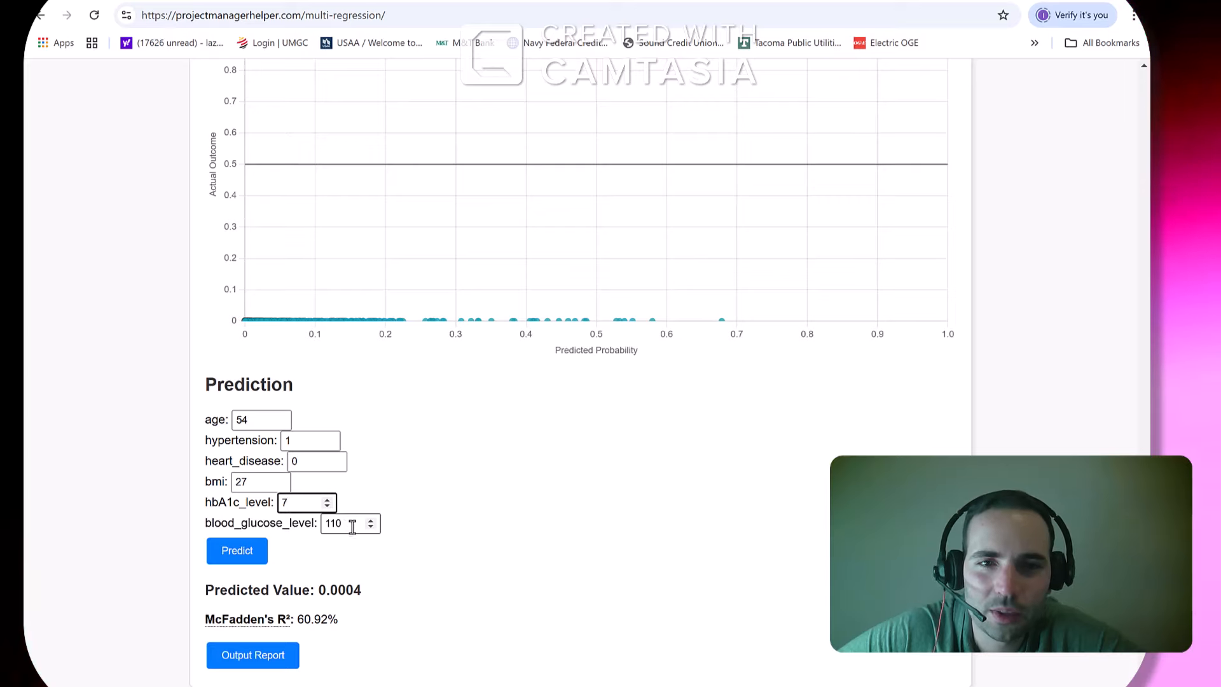
{"action": "key", "text": "BackSpace"}
{"action": "key", "text": "BackSpace"}
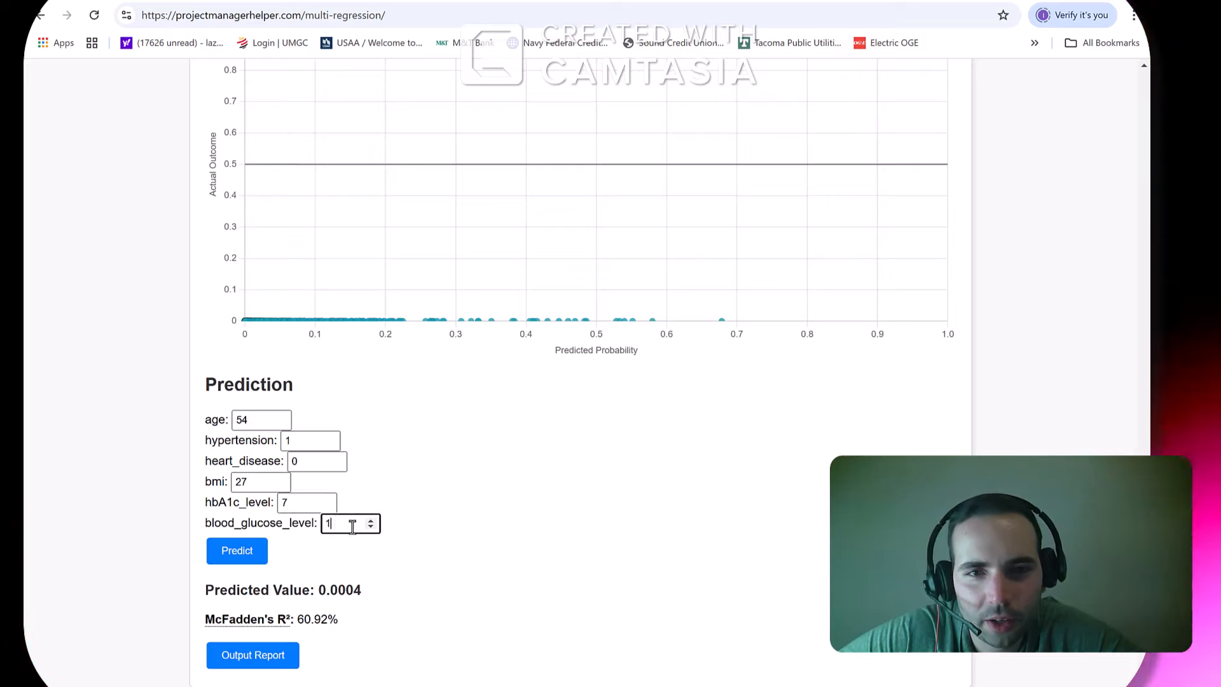
{"action": "type", "text": "70"}
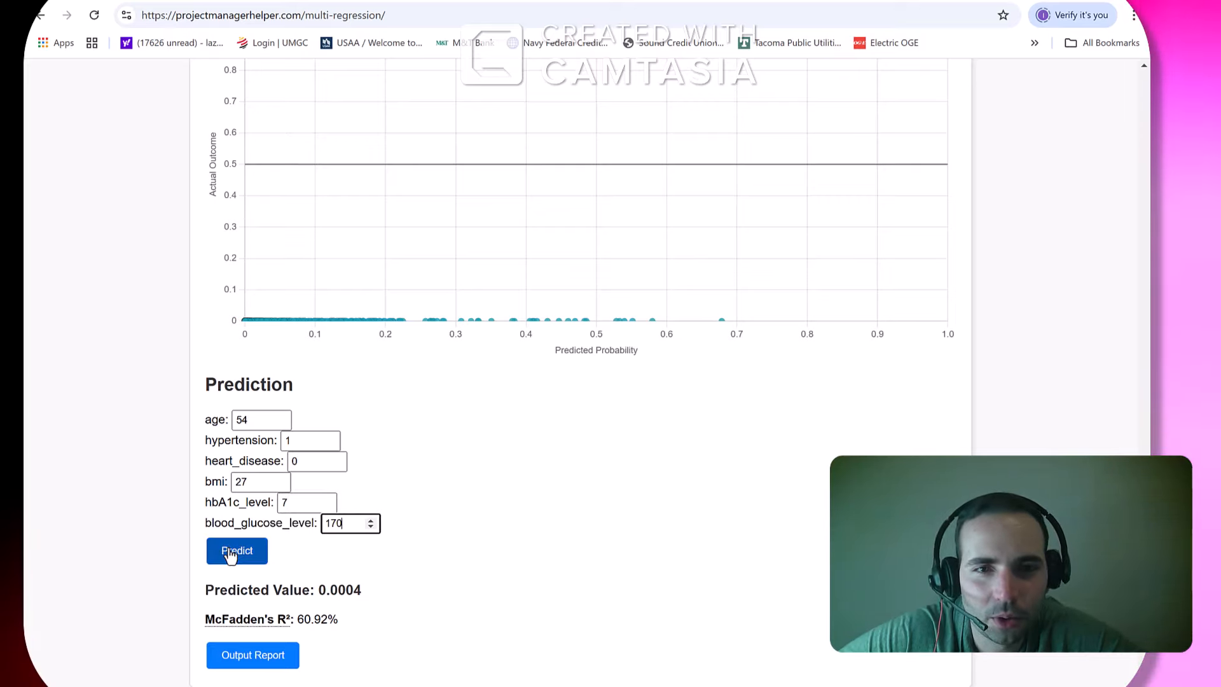
{"action": "left_click", "coordinate": [230, 555]}
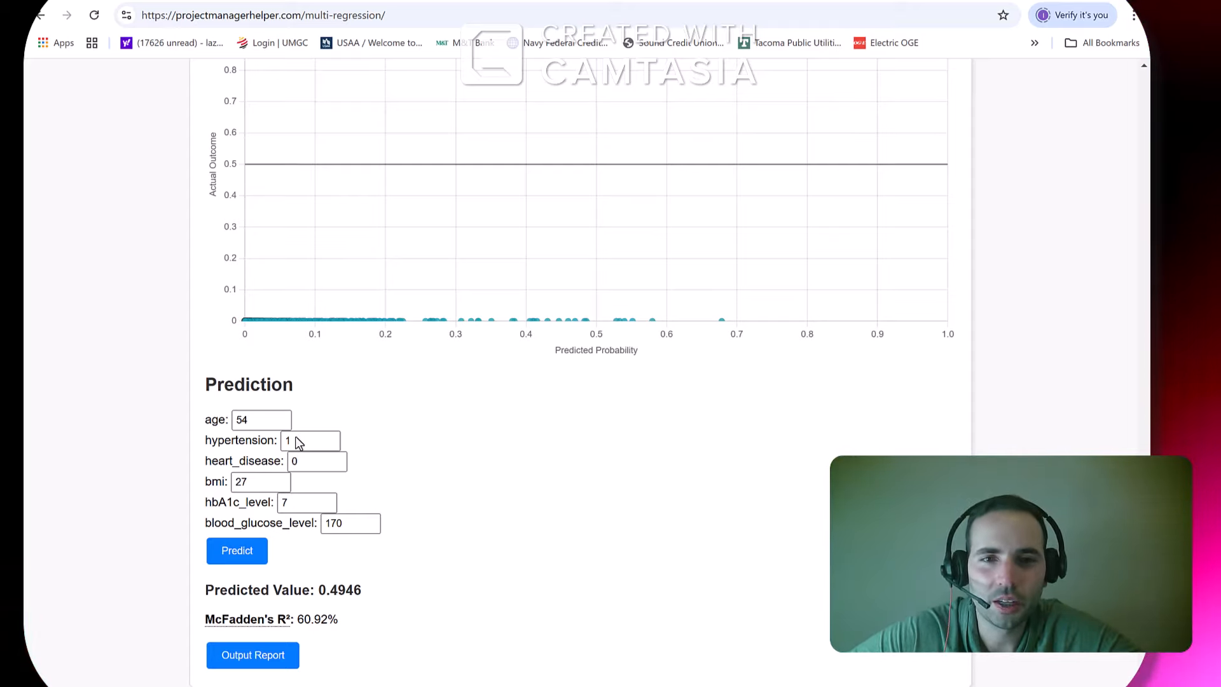
Raise hbA1c_level to 7.5 and blood_glucose_level to 190, and run the prediction again
{"action": "left_click", "coordinate": [302, 503]}
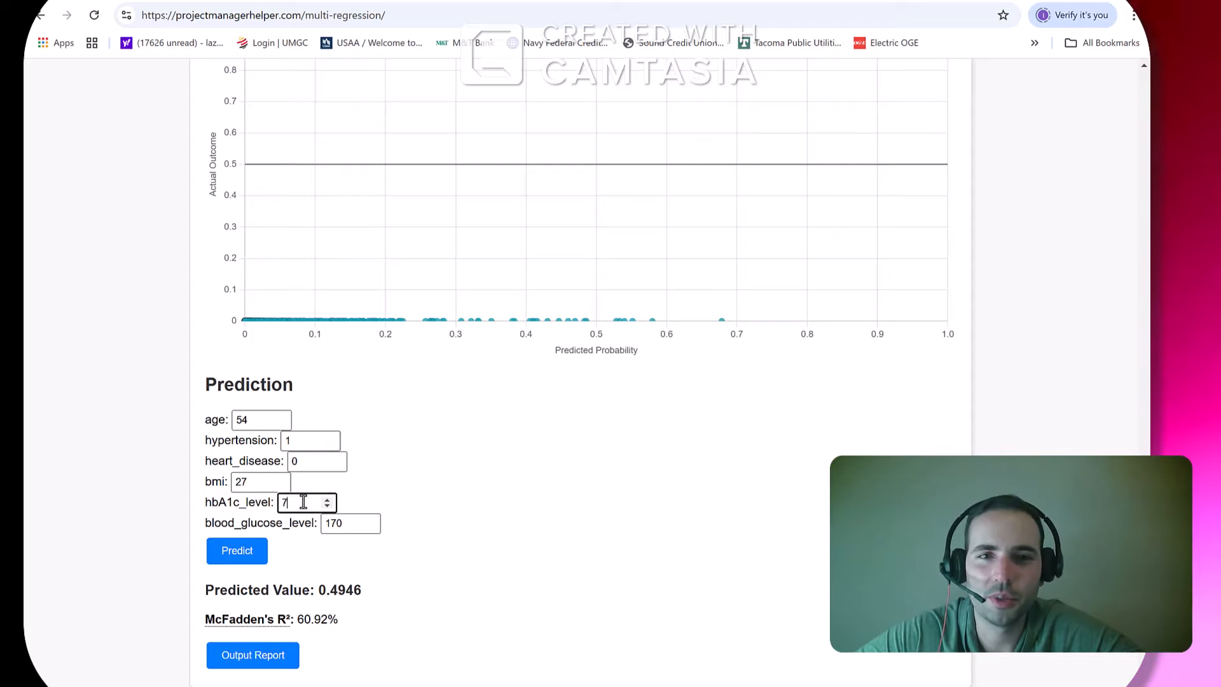
{"action": "type", "text": ".5"}
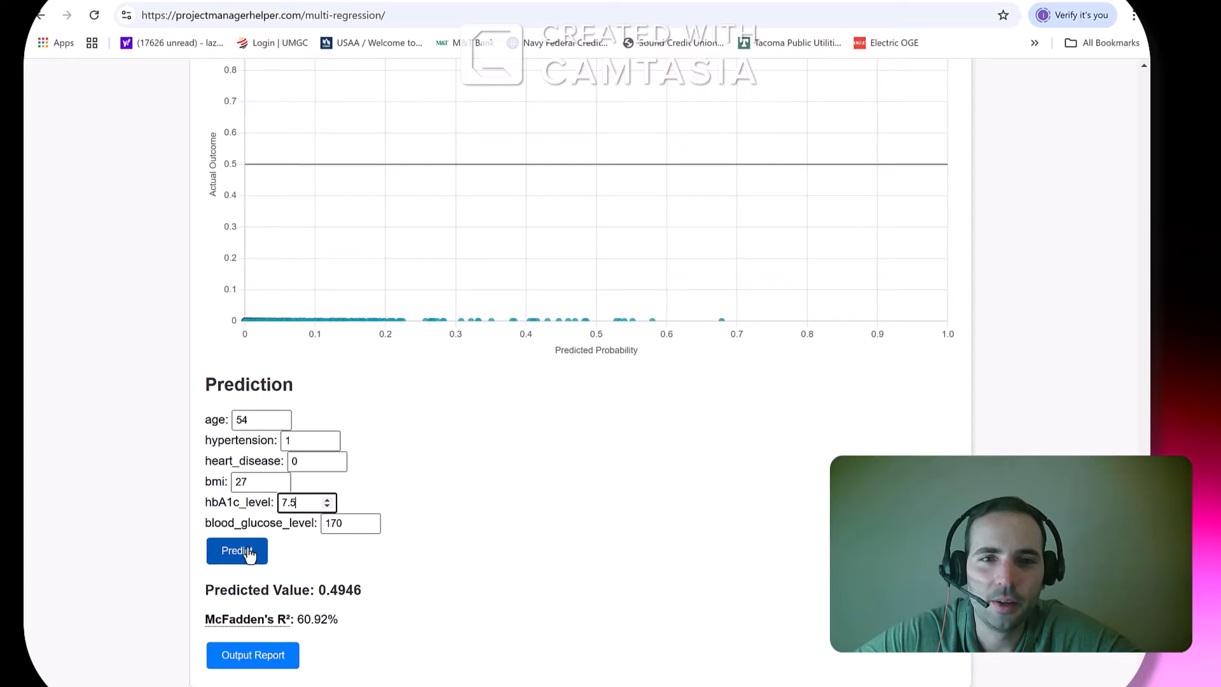
{"action": "left_click", "coordinate": [347, 525]}
{"action": "type", "text": "1190"}
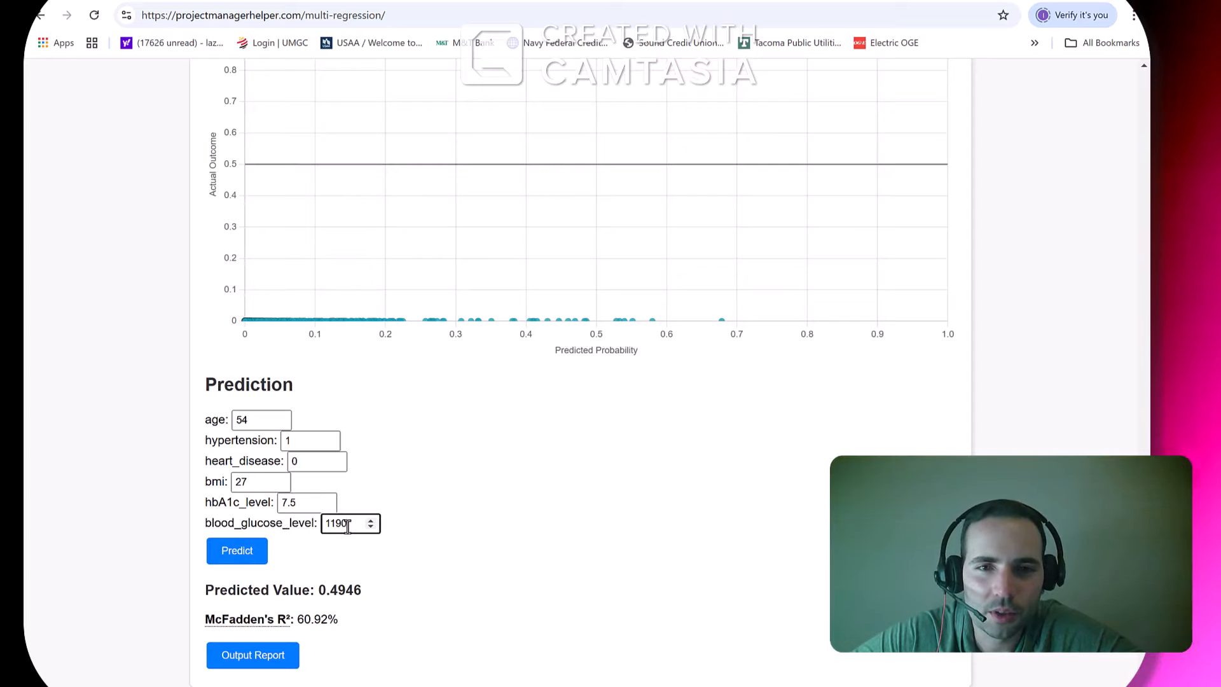
{"action": "left_click", "coordinate": [330, 526]}
{"action": "key", "text": "BackSpace"}
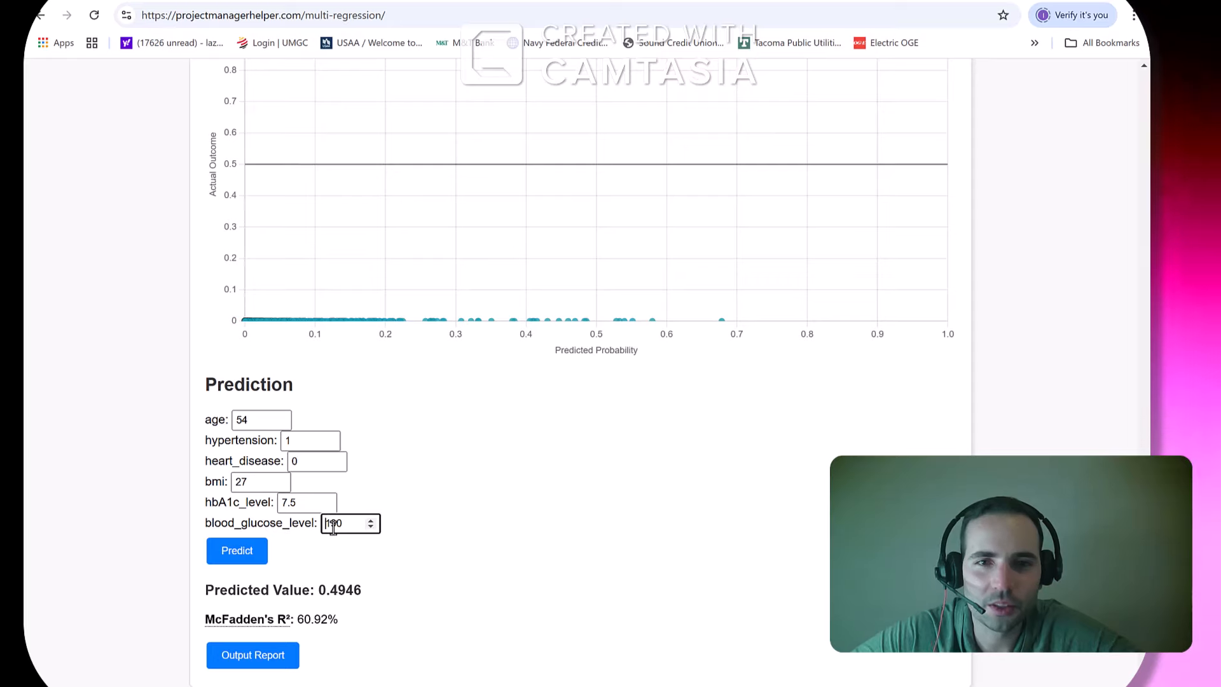
{"action": "left_click", "coordinate": [252, 555]}
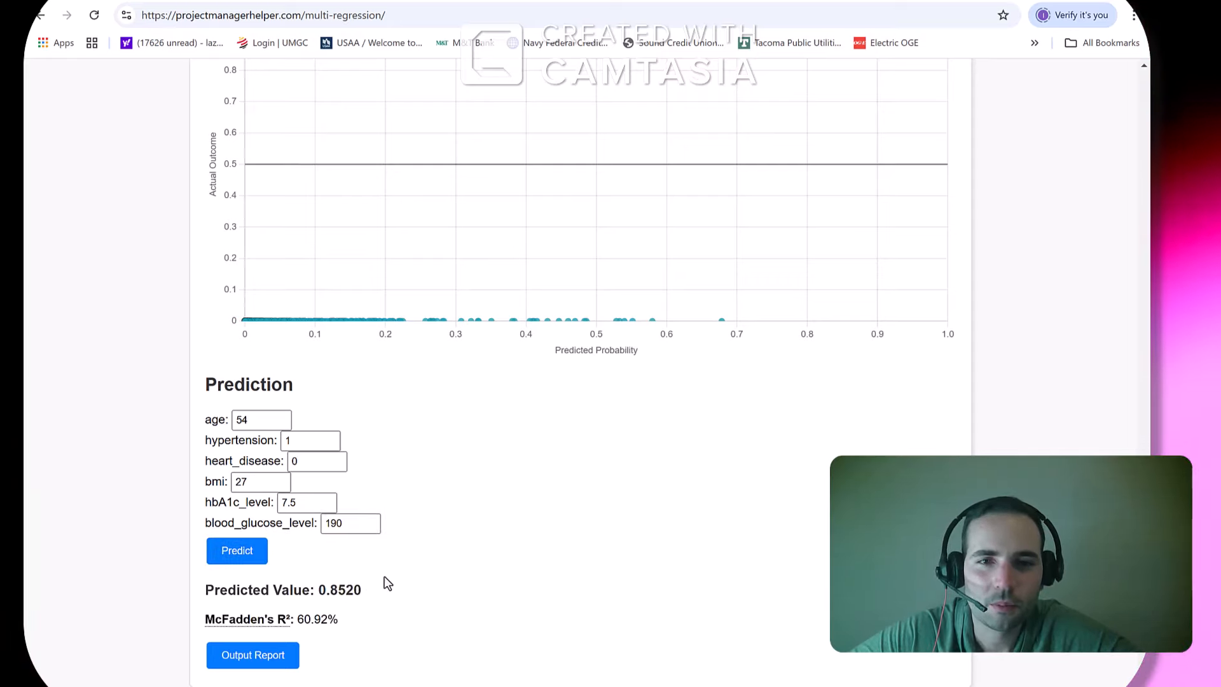
Set heart_disease to 1 and recalculate the diabetes prediction
{"action": "left_click", "coordinate": [270, 420]}
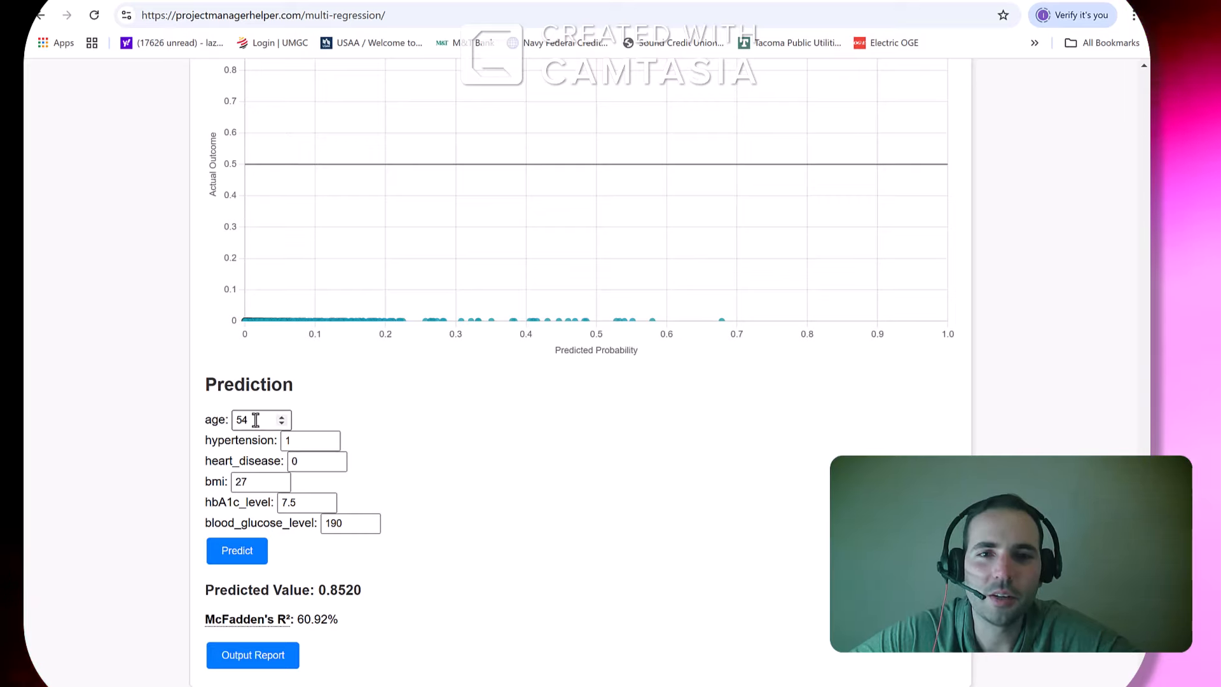
{"action": "double_click", "coordinate": [313, 461]}
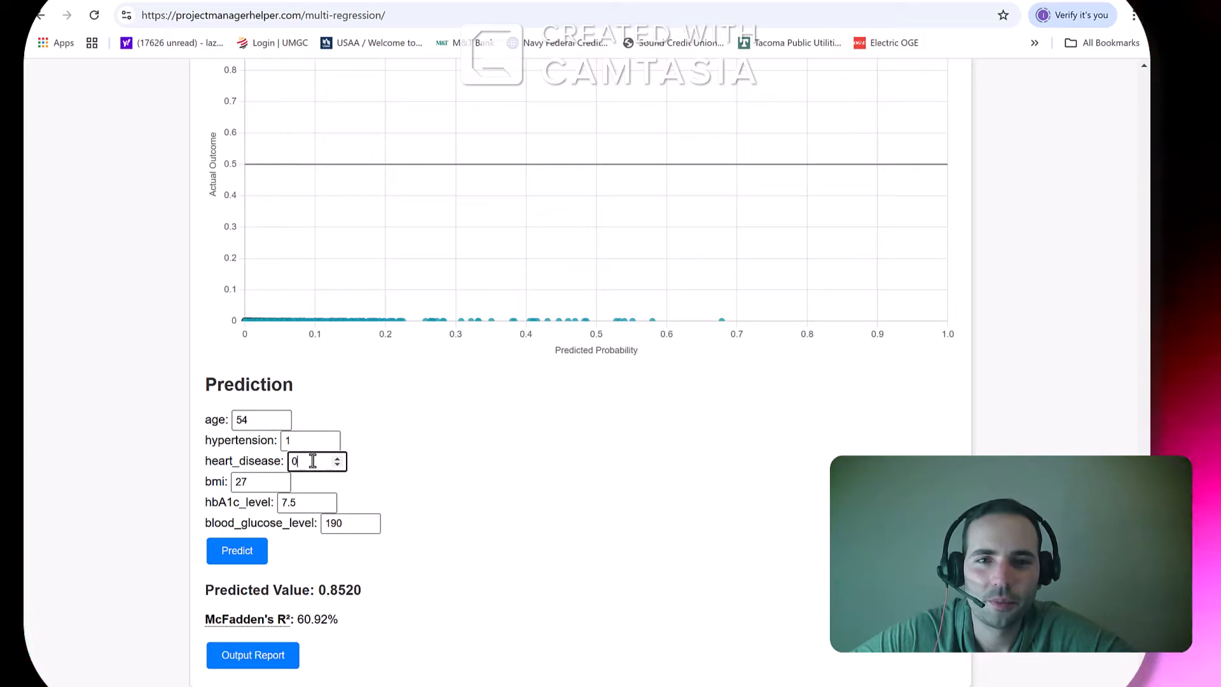
{"action": "key", "text": "BackSpace"}
{"action": "type", "text": "1"}
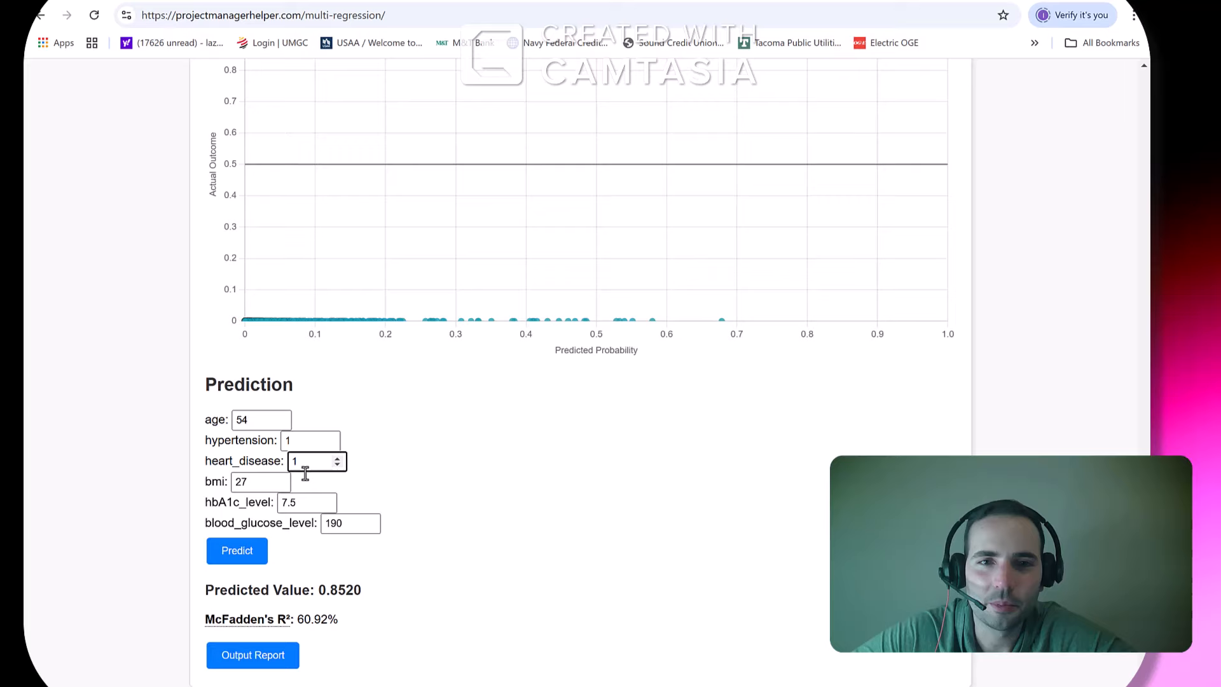
{"action": "left_click", "coordinate": [241, 556]}
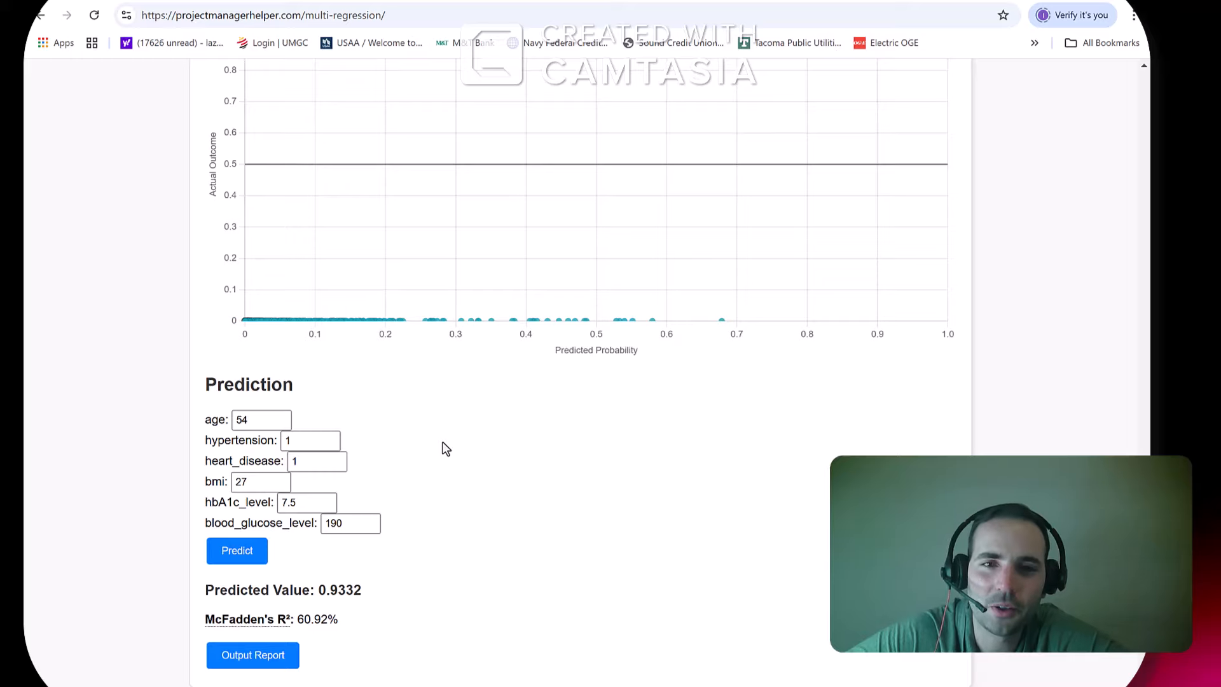
Choose age as the dependent variable of the regression analysis
{"action": "scroll", "coordinate": [443, 443], "scroll_direction": "up", "scroll_amount": 1}
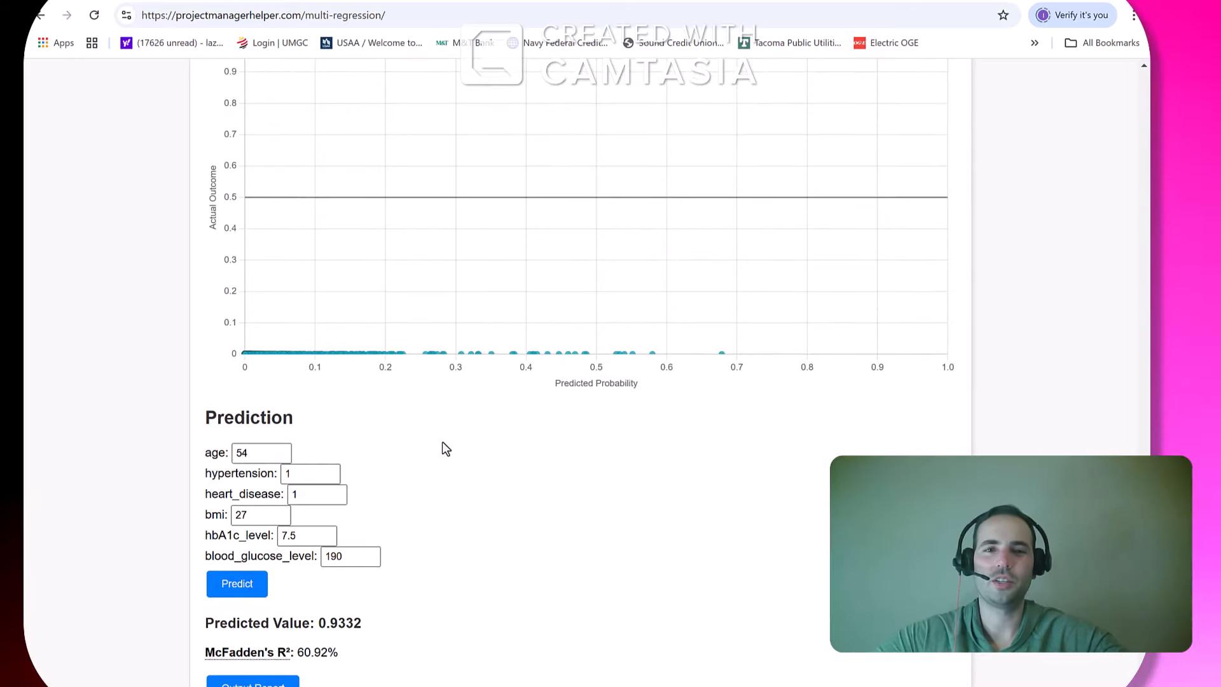
{"action": "scroll", "coordinate": [445, 448], "scroll_direction": "up", "scroll_amount": 6}
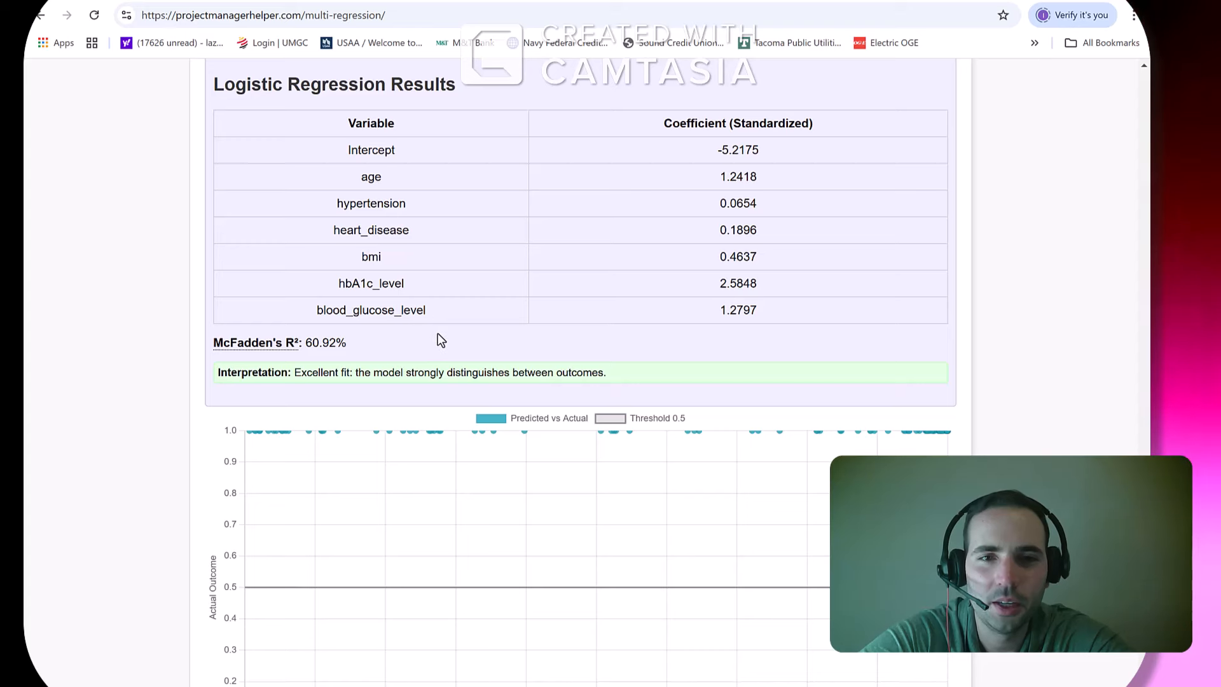
{"action": "scroll", "coordinate": [437, 337], "scroll_direction": "up", "scroll_amount": 7}
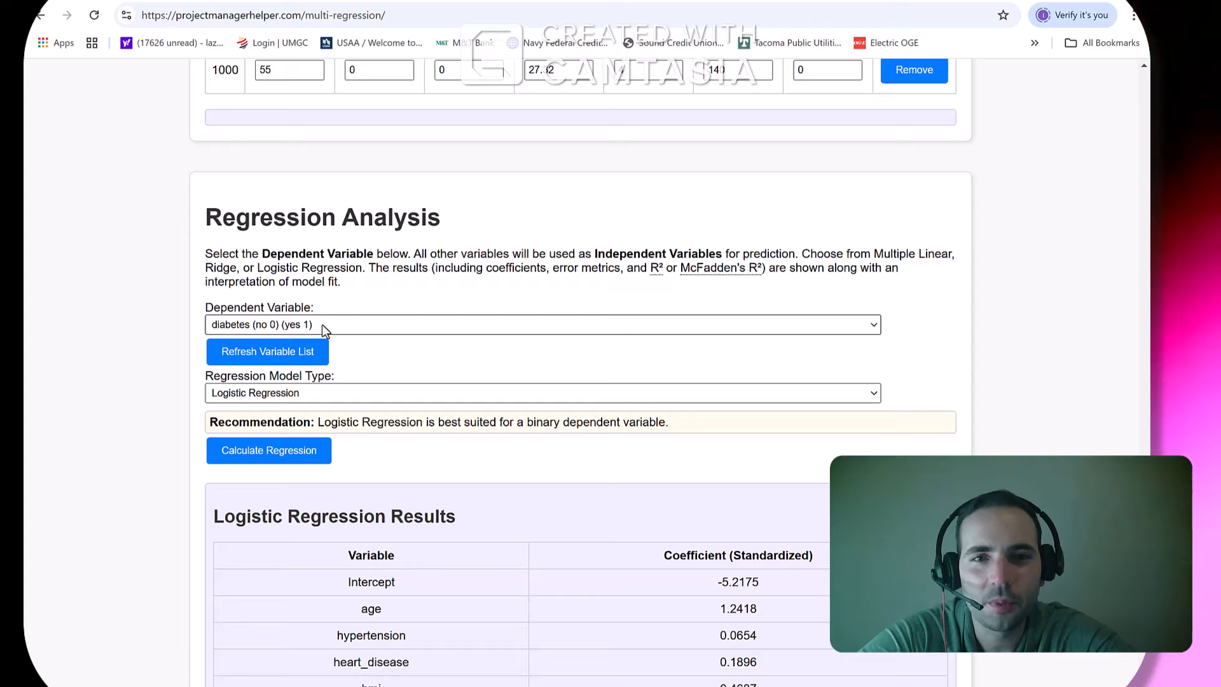
{"action": "left_click", "coordinate": [322, 324]}
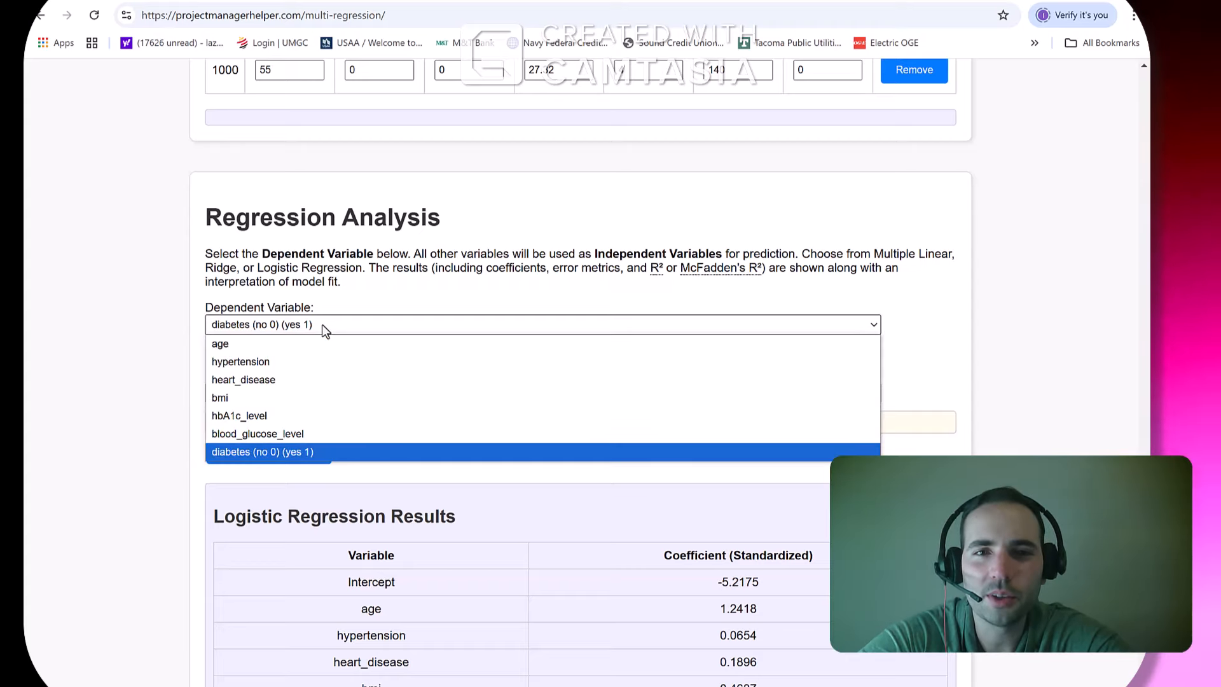
{"action": "left_click", "coordinate": [249, 343]}
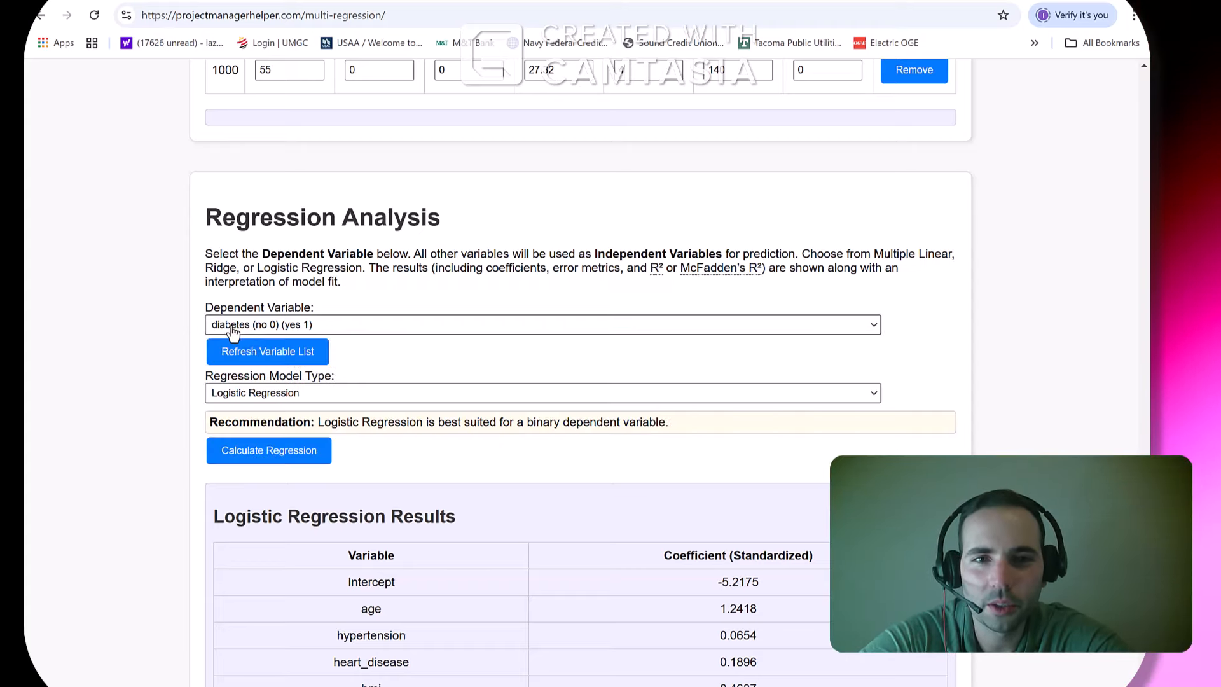
Set the regression model type to Multiple Linear Regression and calculate the regression
{"action": "left_click", "coordinate": [353, 391]}
{"action": "left_click", "coordinate": [356, 428]}
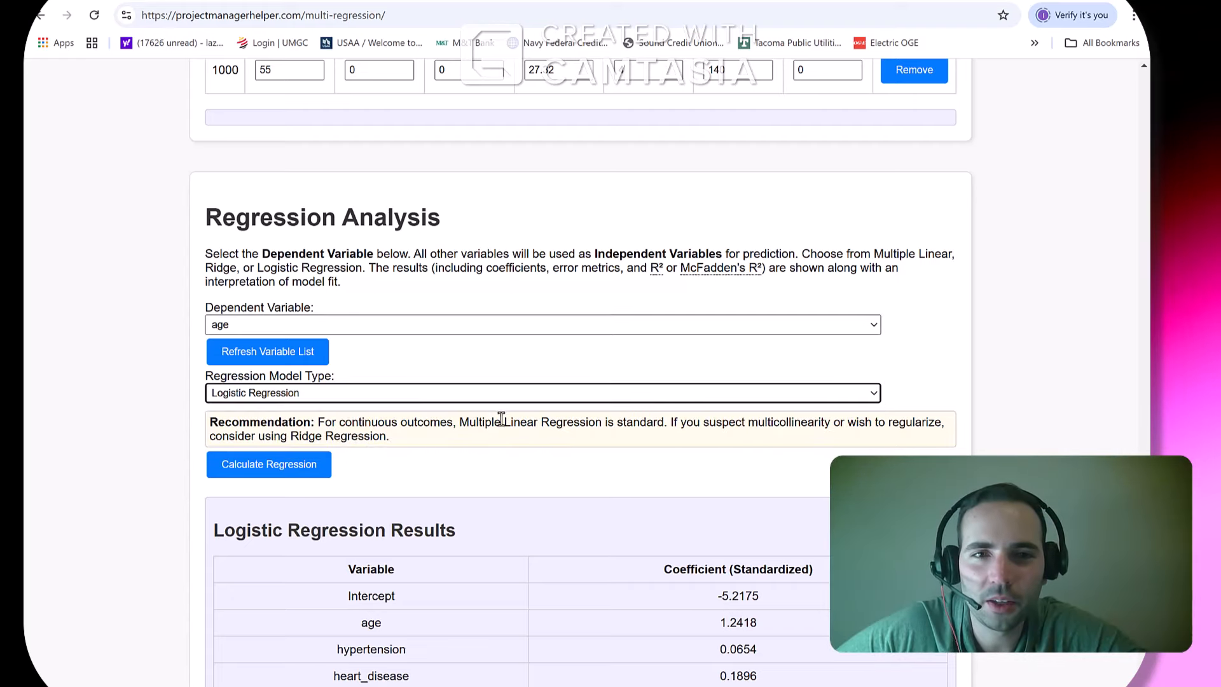
{"action": "left_click", "coordinate": [506, 392]}
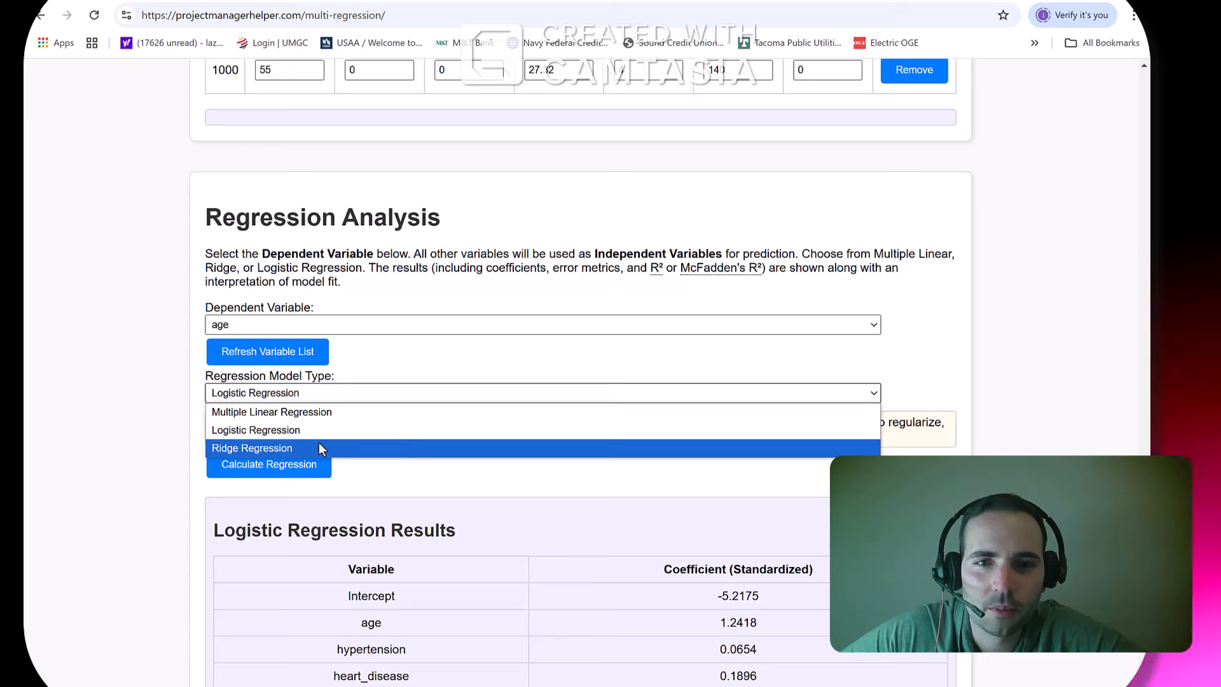
{"action": "left_click", "coordinate": [257, 413]}
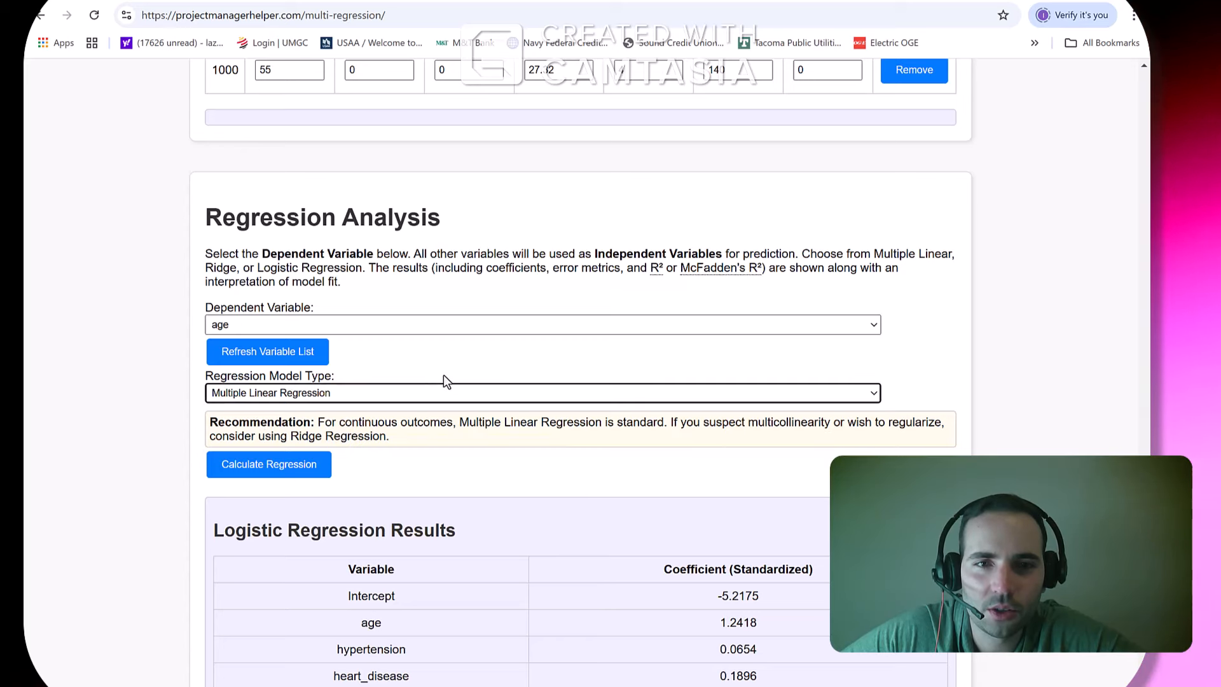
{"action": "scroll", "coordinate": [444, 375], "scroll_direction": "down", "scroll_amount": 3}
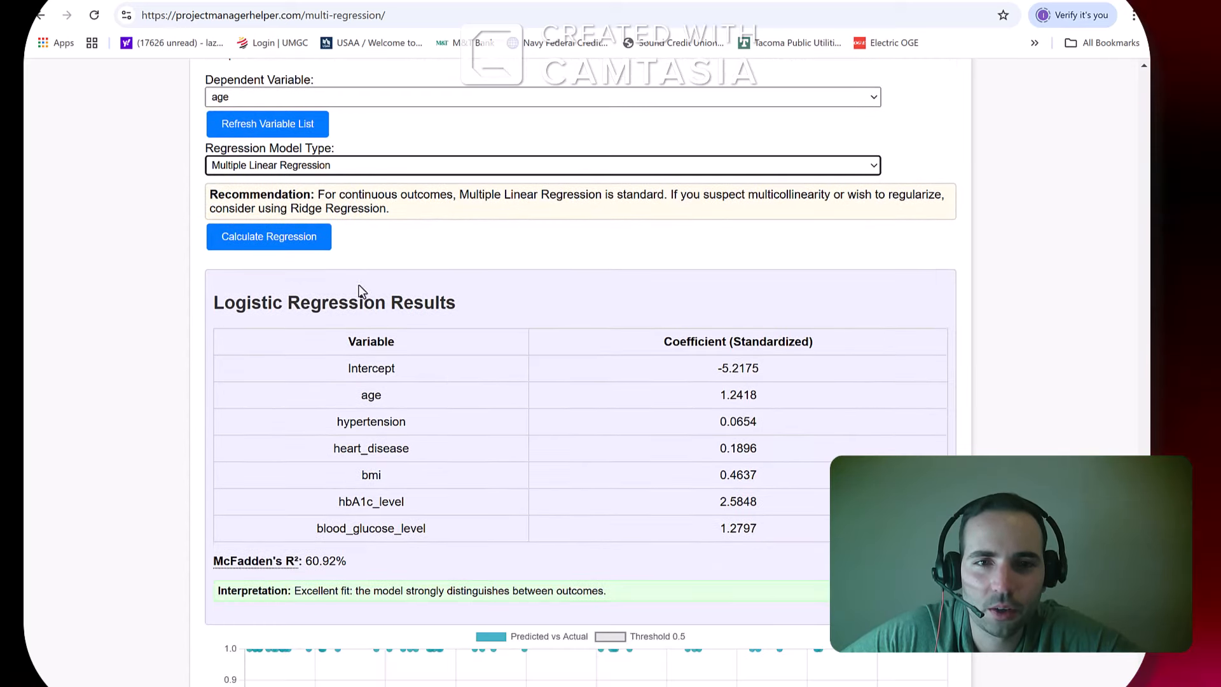
{"action": "left_click", "coordinate": [261, 248]}
Examine the multiple linear regression's actual-versus-predicted plot, model R², p-values and variable recommendations
{"action": "scroll", "coordinate": [510, 376], "scroll_direction": "down", "scroll_amount": 5}
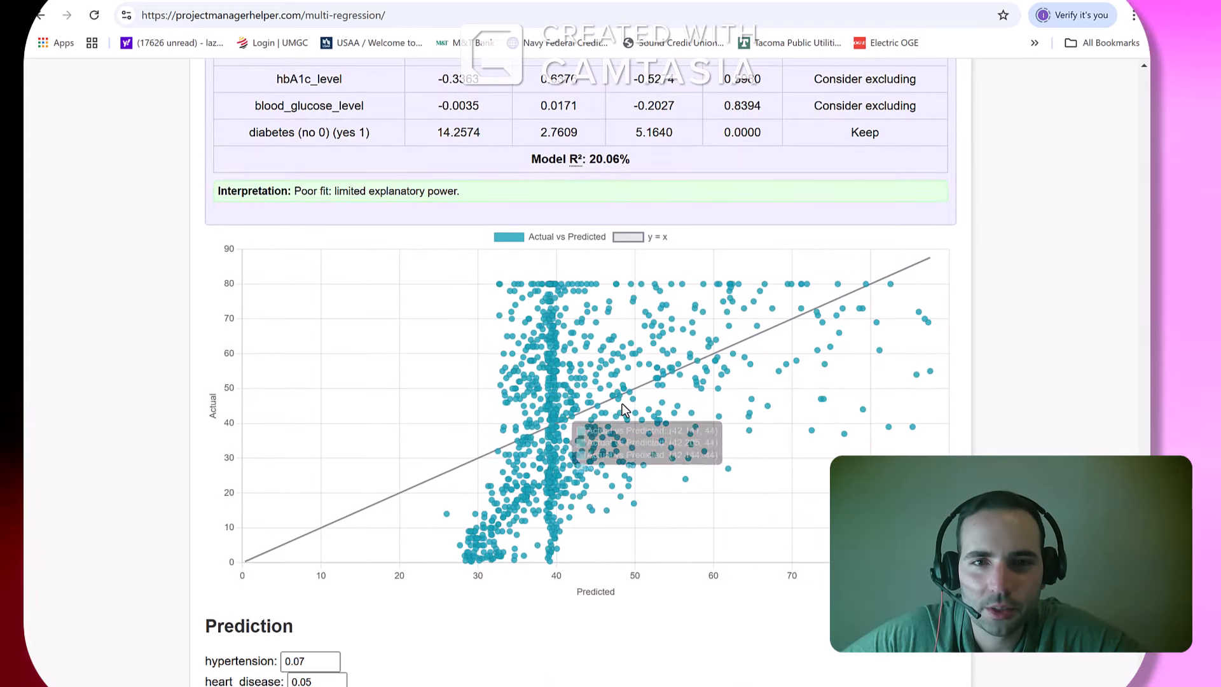
{"action": "scroll", "coordinate": [624, 409], "scroll_direction": "up", "scroll_amount": 3}
{"action": "scroll", "coordinate": [623, 409], "scroll_direction": "down", "scroll_amount": 3}
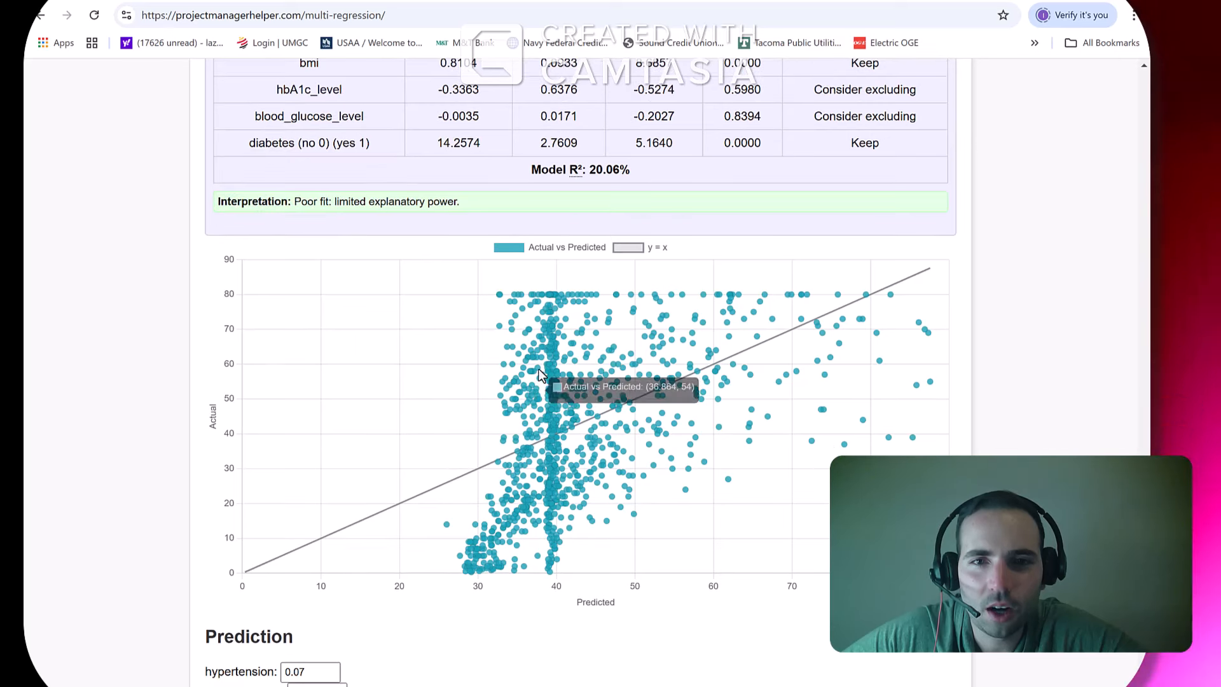
{"action": "mouse_move", "coordinate": [532, 371]}
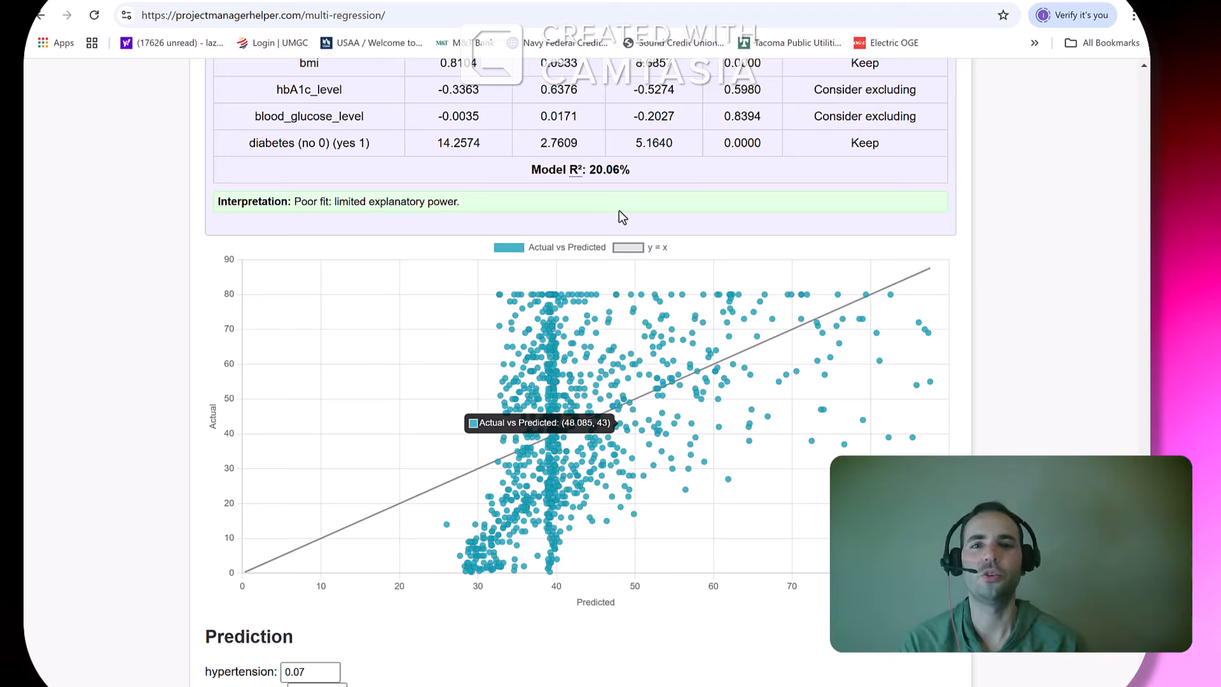
{"action": "scroll", "coordinate": [552, 197], "scroll_direction": "up", "scroll_amount": 1}
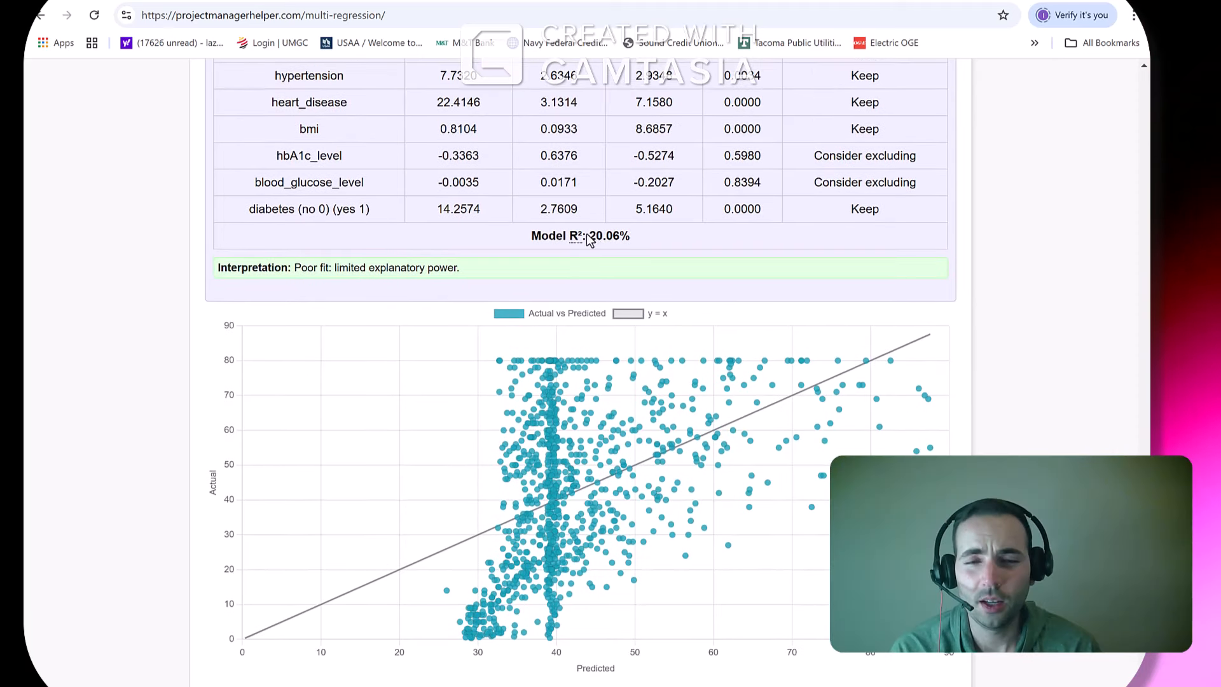
{"action": "scroll", "coordinate": [586, 241], "scroll_direction": "up", "scroll_amount": 1}
{"action": "mouse_move", "coordinate": [575, 286]}
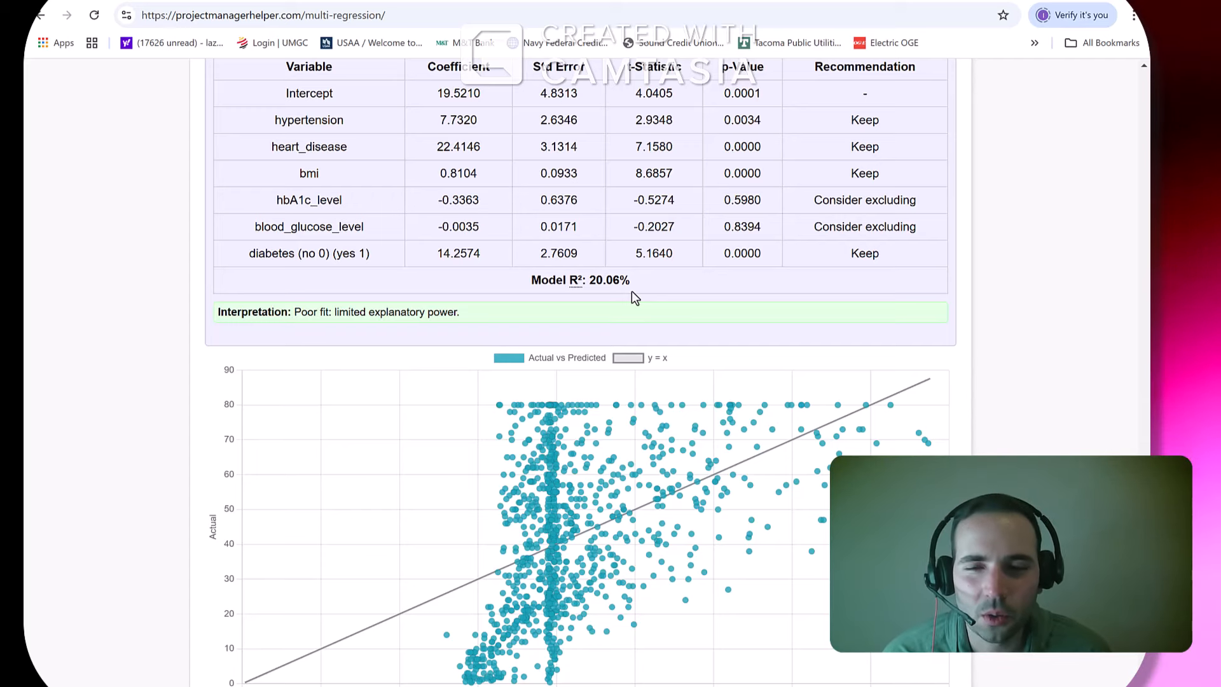
{"action": "scroll", "coordinate": [814, 278], "scroll_direction": "up", "scroll_amount": 1}
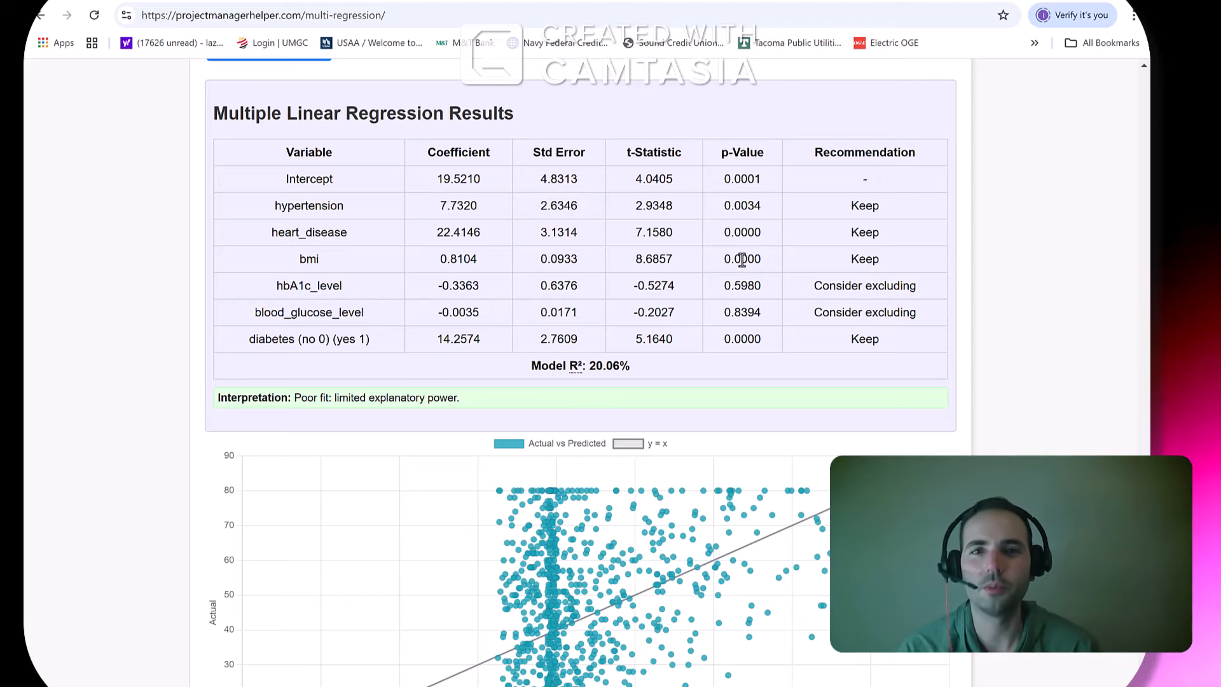
Set the age prediction's hypertension to 0, heart_disease to 0 and bmi to 25
{"action": "scroll", "coordinate": [742, 258], "scroll_direction": "up", "scroll_amount": 1}
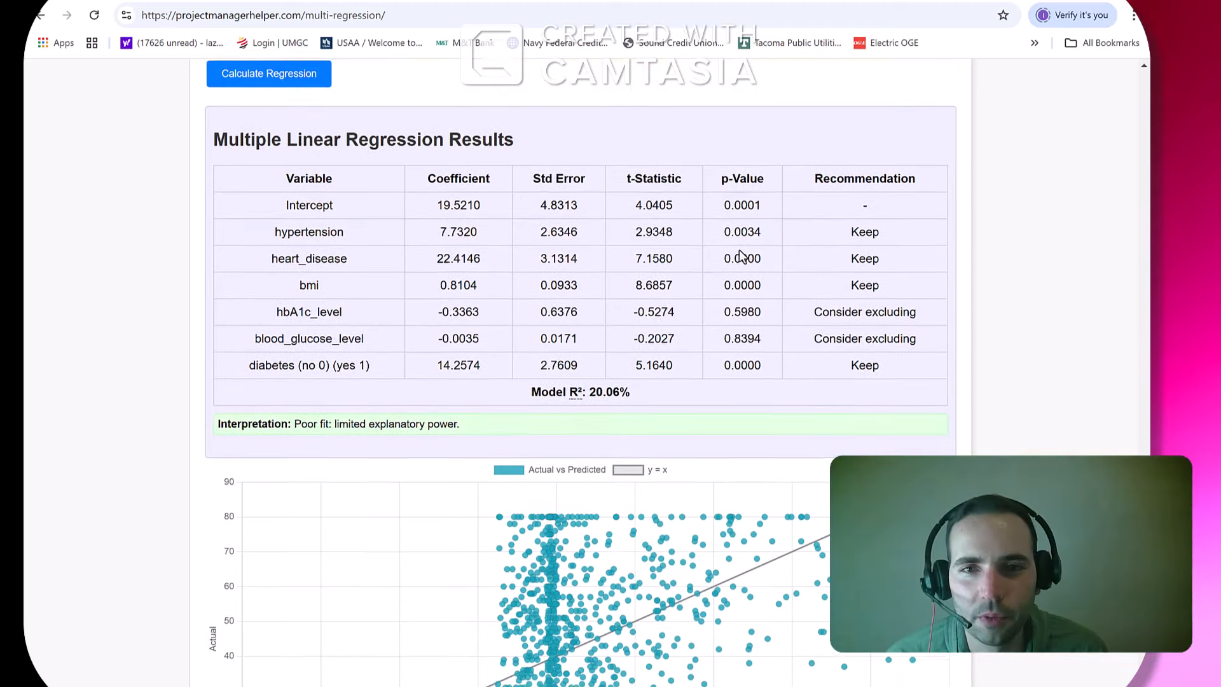
{"action": "scroll", "coordinate": [742, 257], "scroll_direction": "down", "scroll_amount": 7}
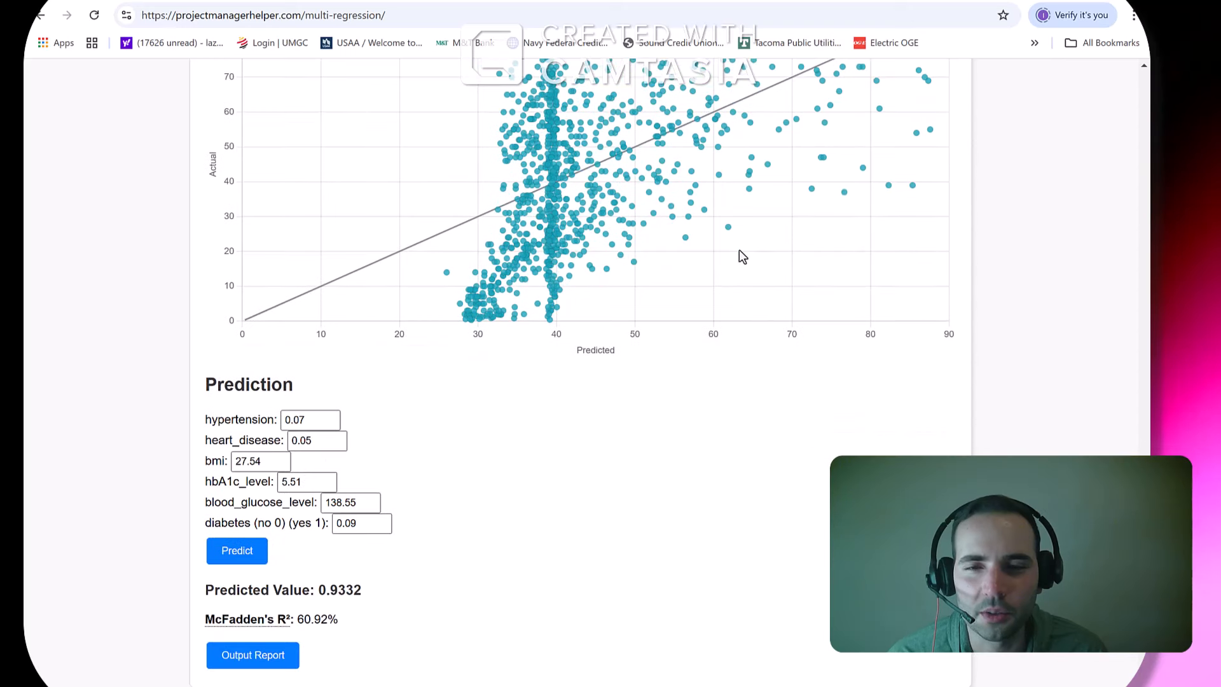
{"action": "left_click_drag", "start_coordinate": [309, 420], "coordinate": [250, 431]}
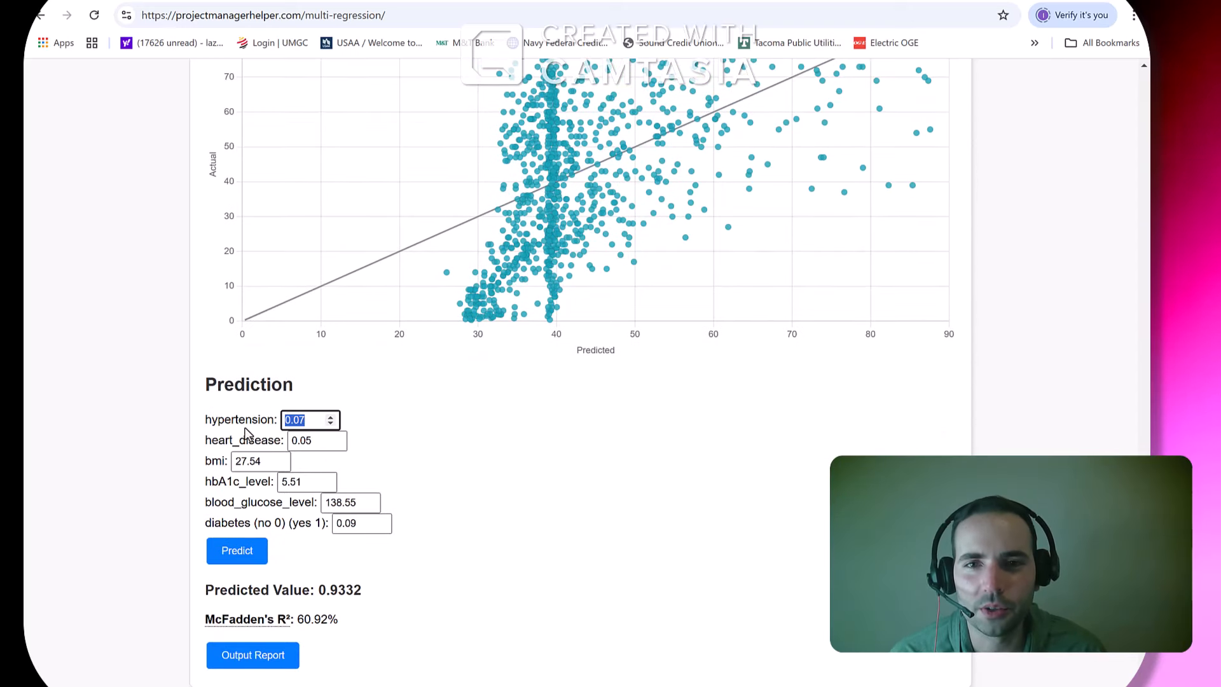
{"action": "type", "text": "0"}
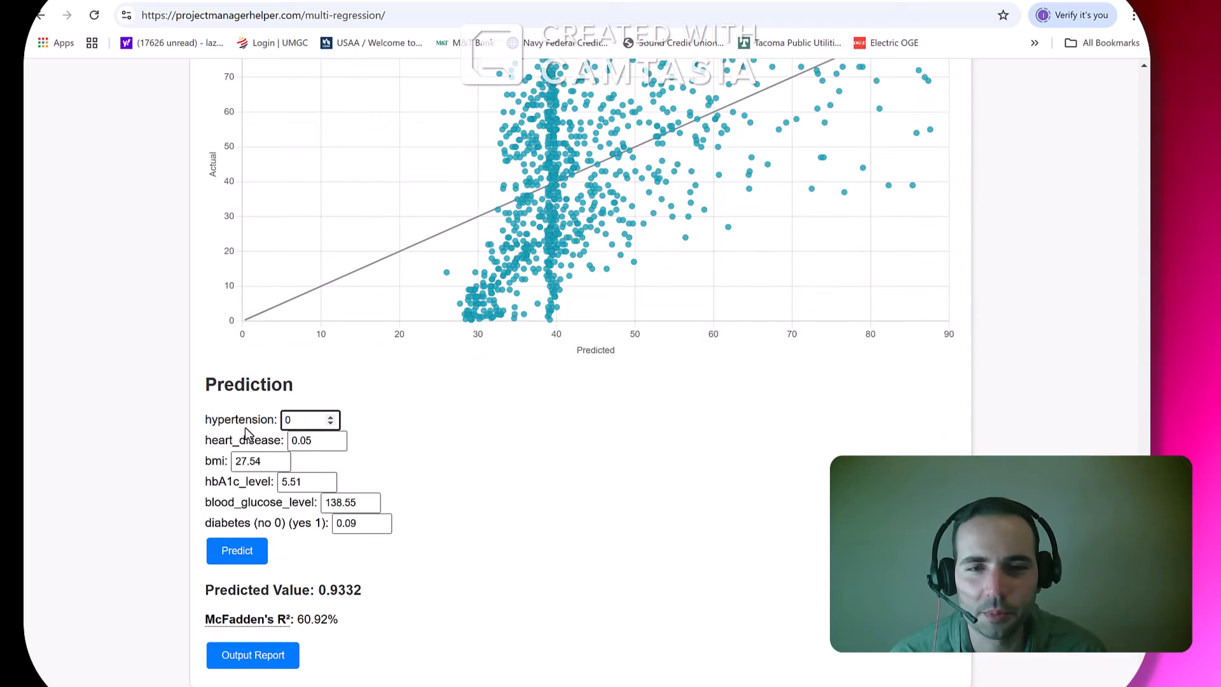
{"action": "left_click", "coordinate": [293, 443]}
{"action": "double_click", "coordinate": [290, 443]}
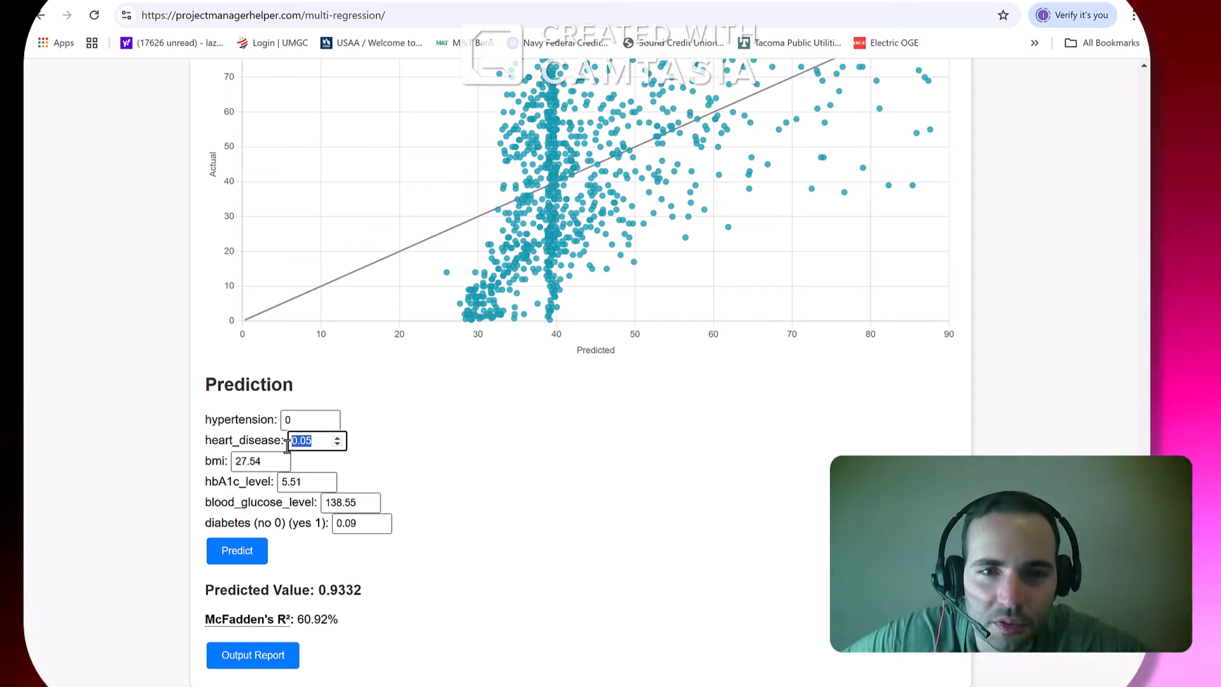
{"action": "type", "text": "0"}
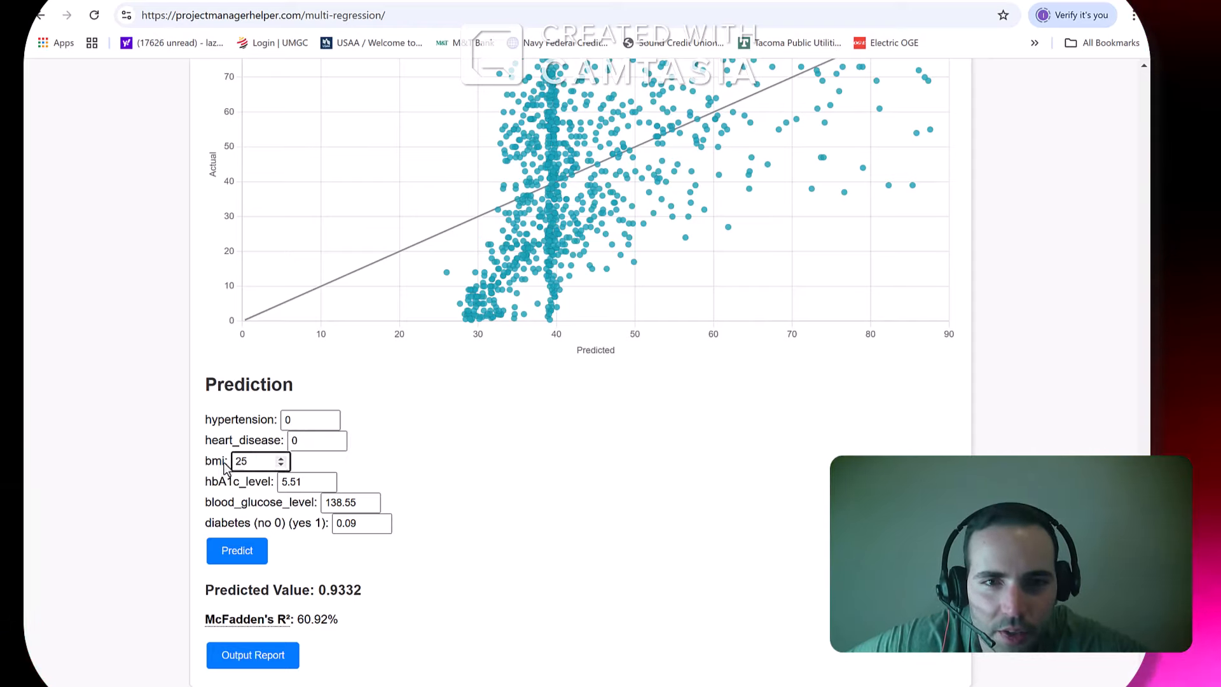
Set hbA1c_level to 5.1 and blood_glucose_level to 110, replace the diabetes value, and calculate the age prediction
{"action": "left_click", "coordinate": [307, 483]}
{"action": "type", "text": "5.1"}
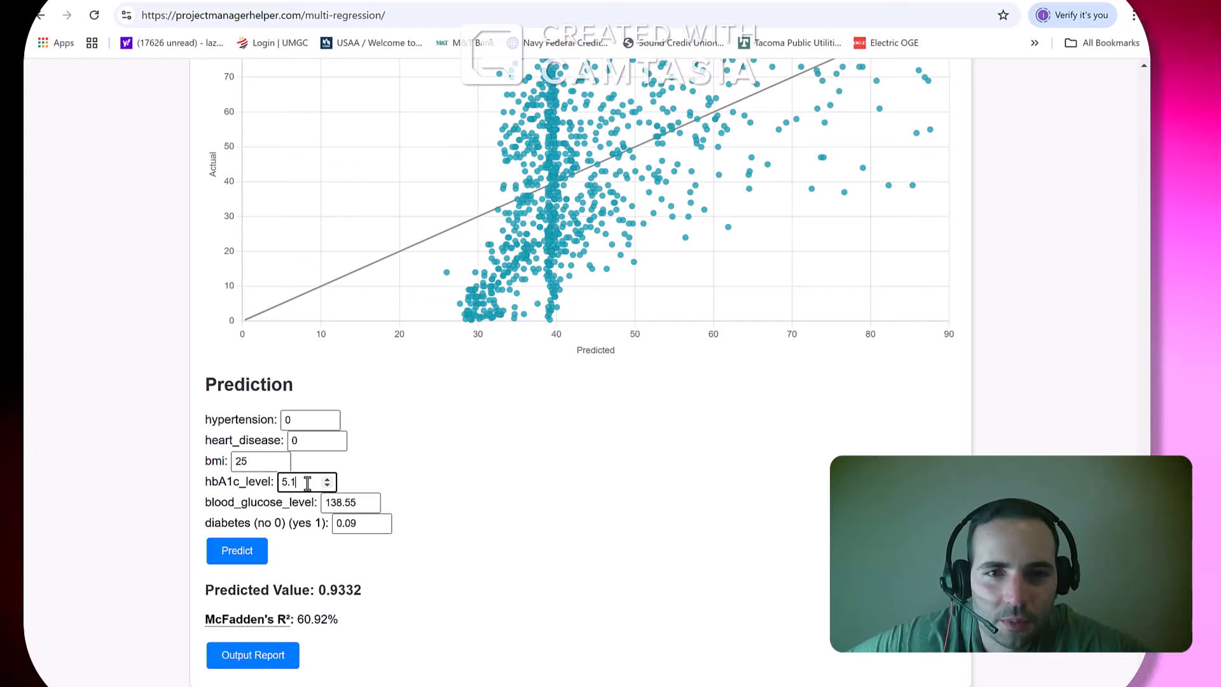
{"action": "double_click", "coordinate": [356, 504]}
{"action": "type", "text": "110"}
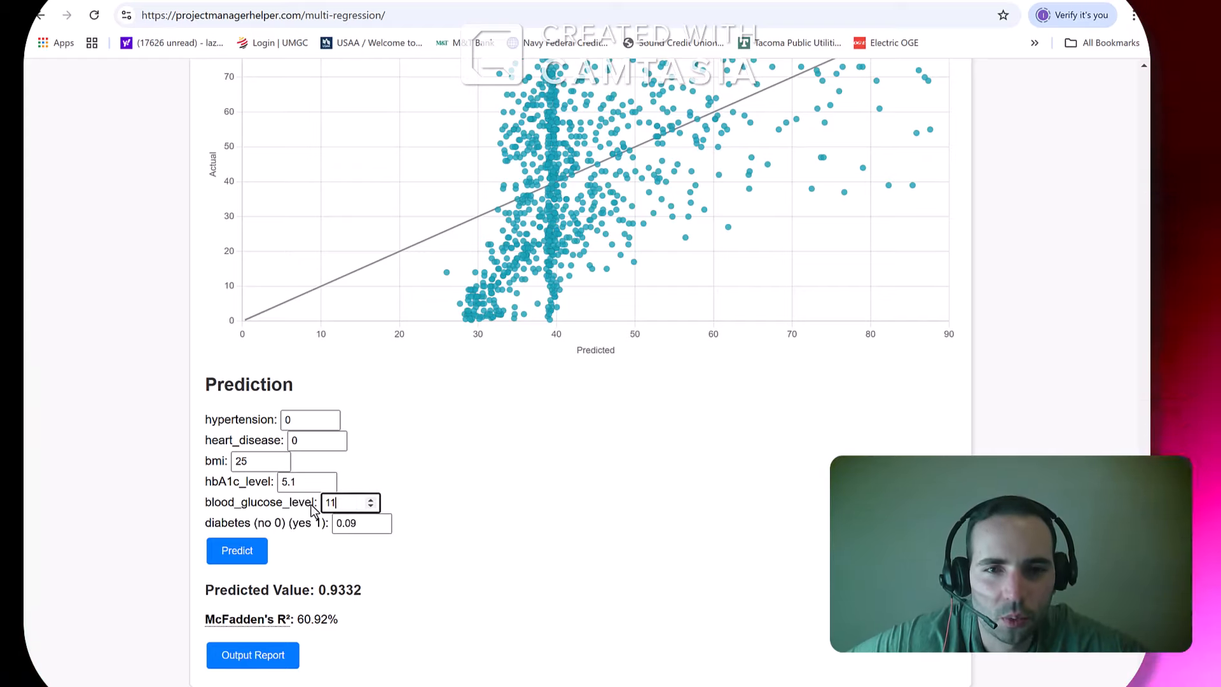
{"action": "double_click", "coordinate": [359, 523]}
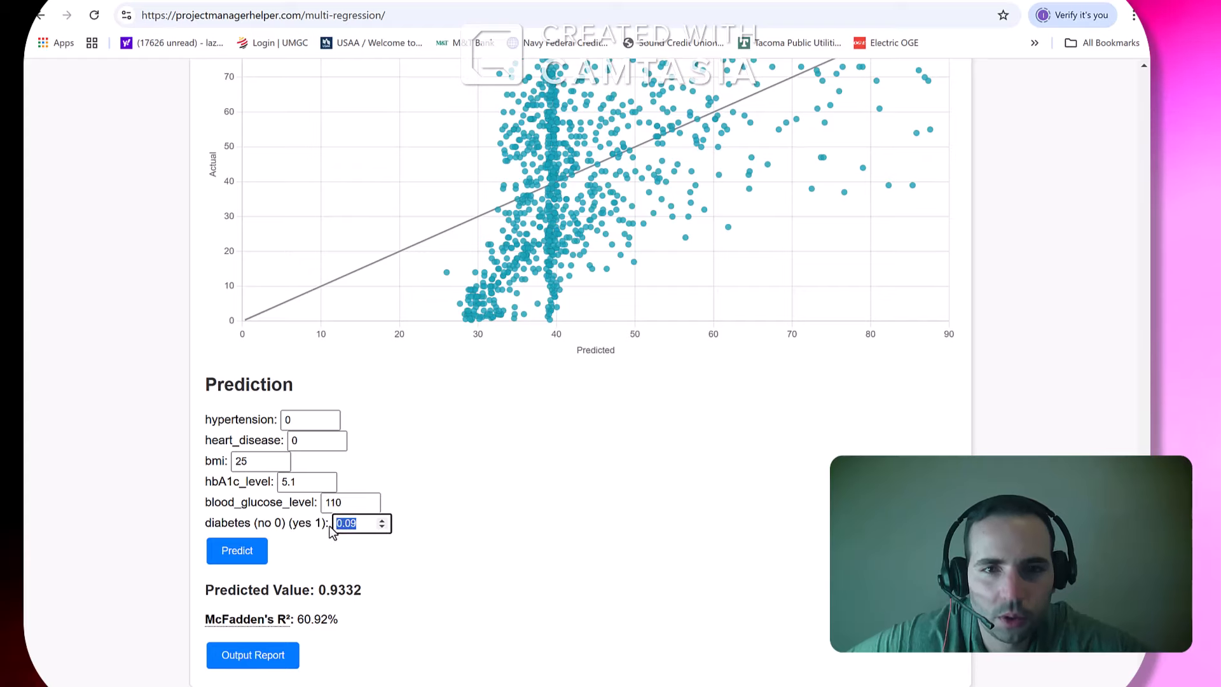
{"action": "left_click", "coordinate": [246, 556]}
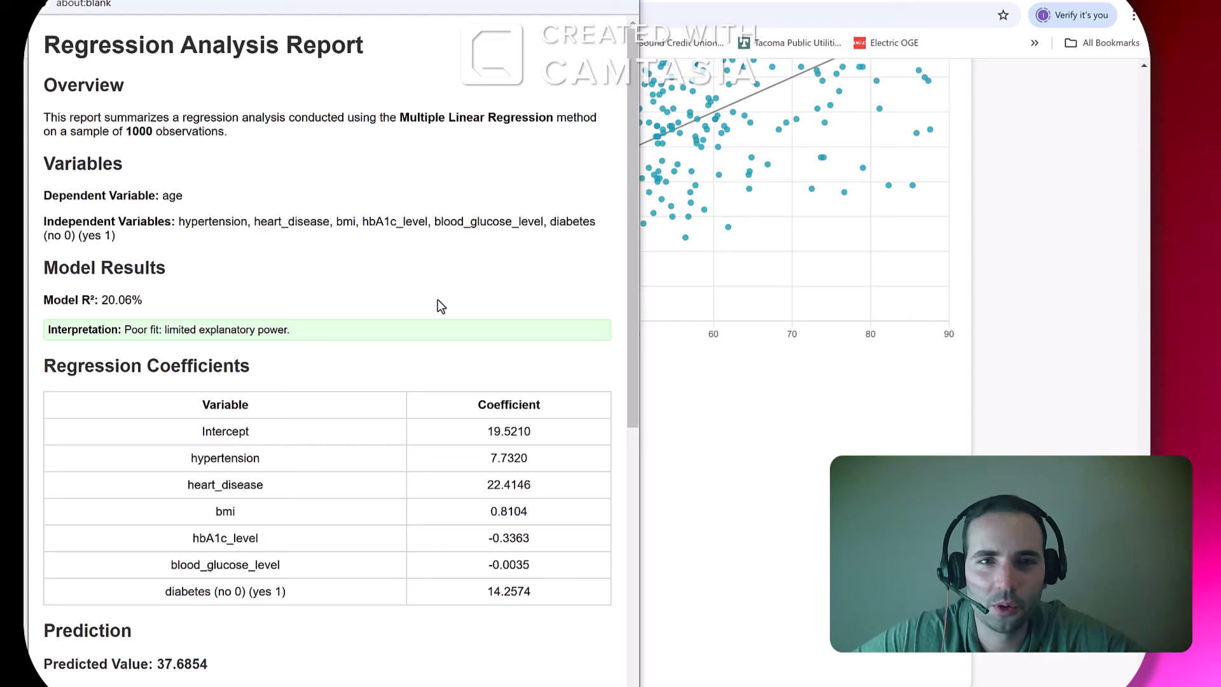
Review the regression analysis report's coefficients, prediction and chart
{"action": "scroll", "coordinate": [441, 306], "scroll_direction": "down", "scroll_amount": 8}
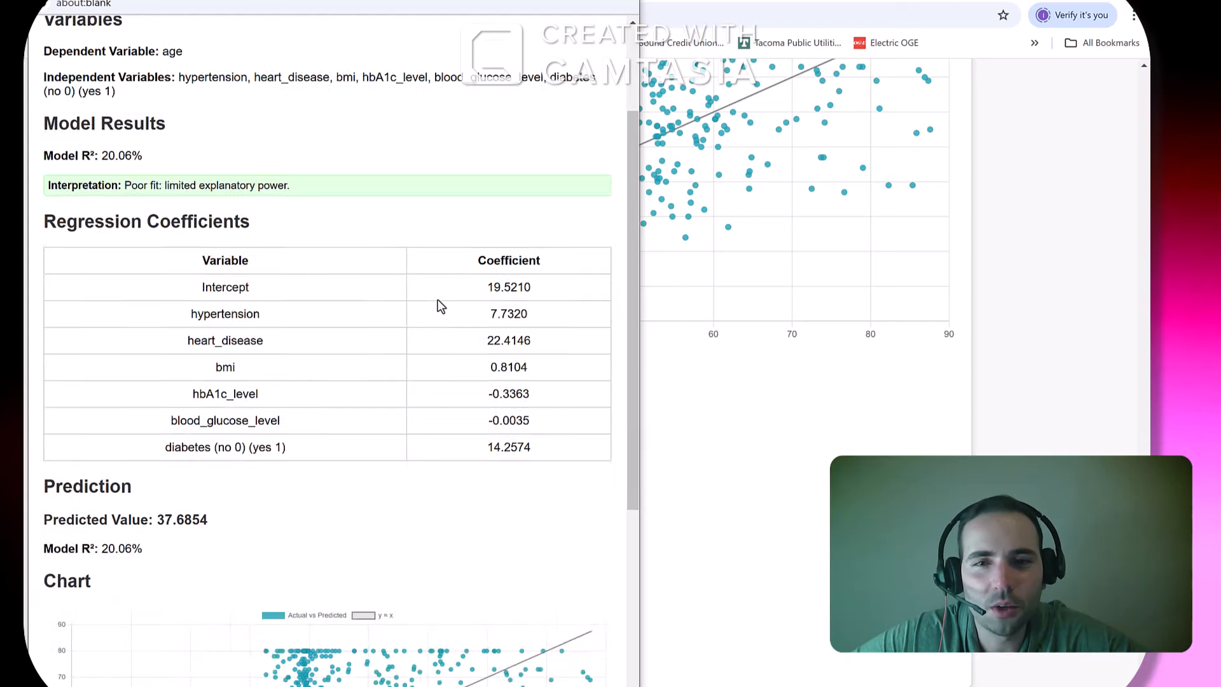